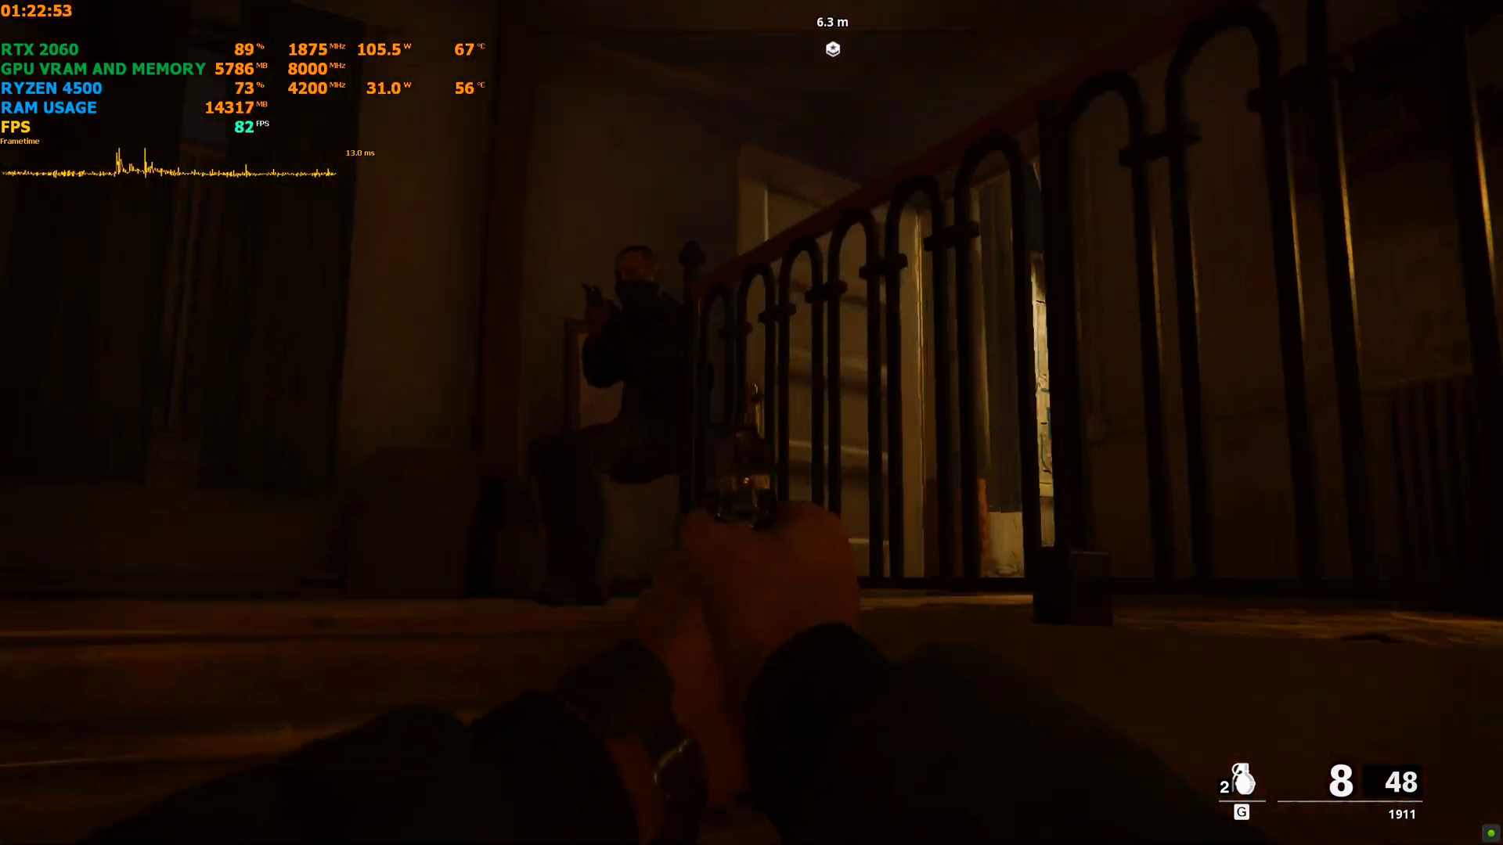
click(751, 423)
click(751, 422)
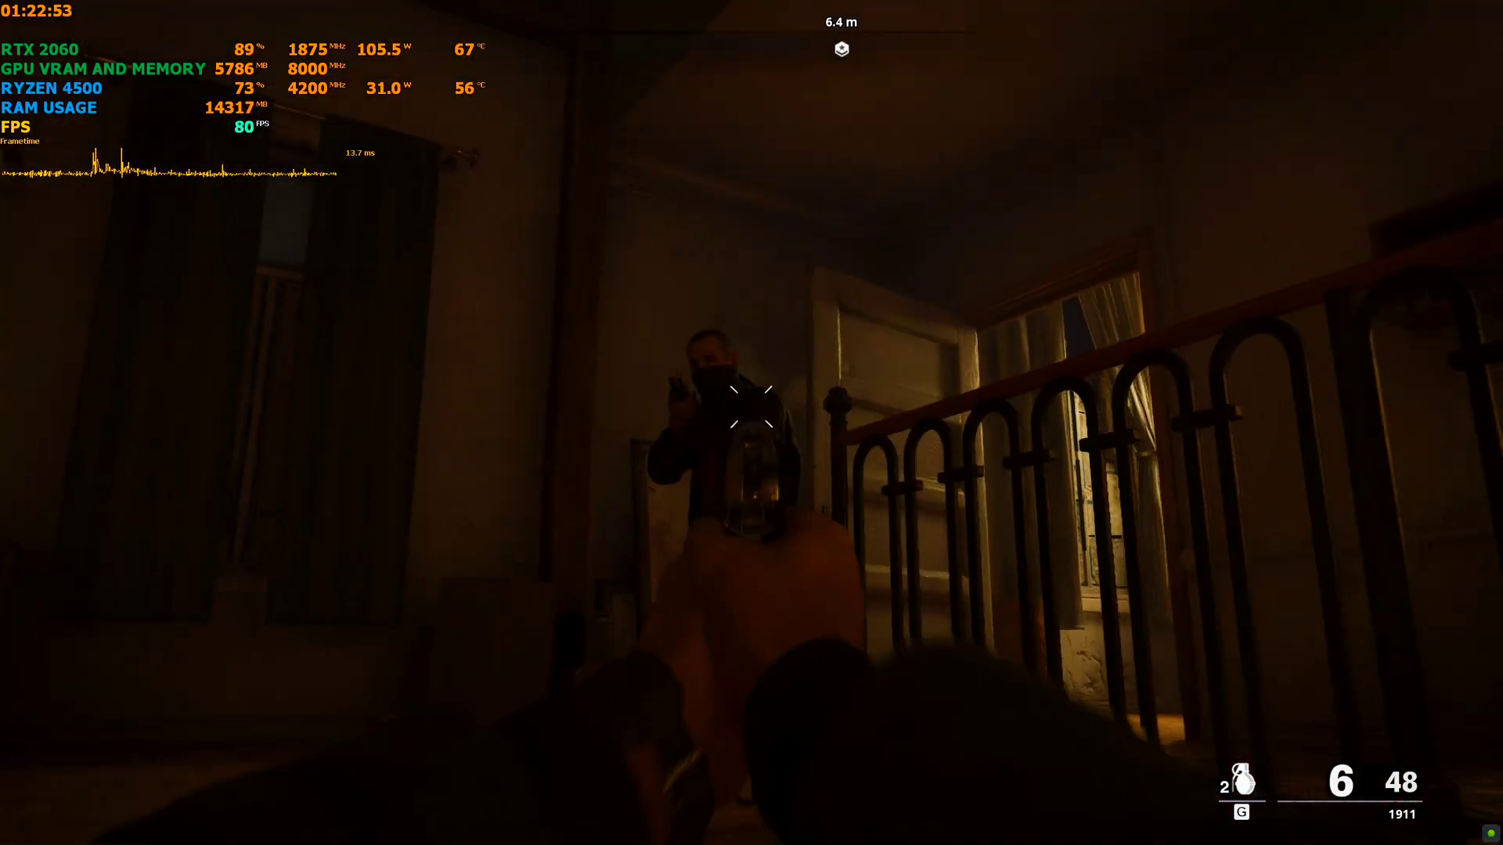
click(751, 423)
click(751, 423)
key(w)
key(r)
key(w)
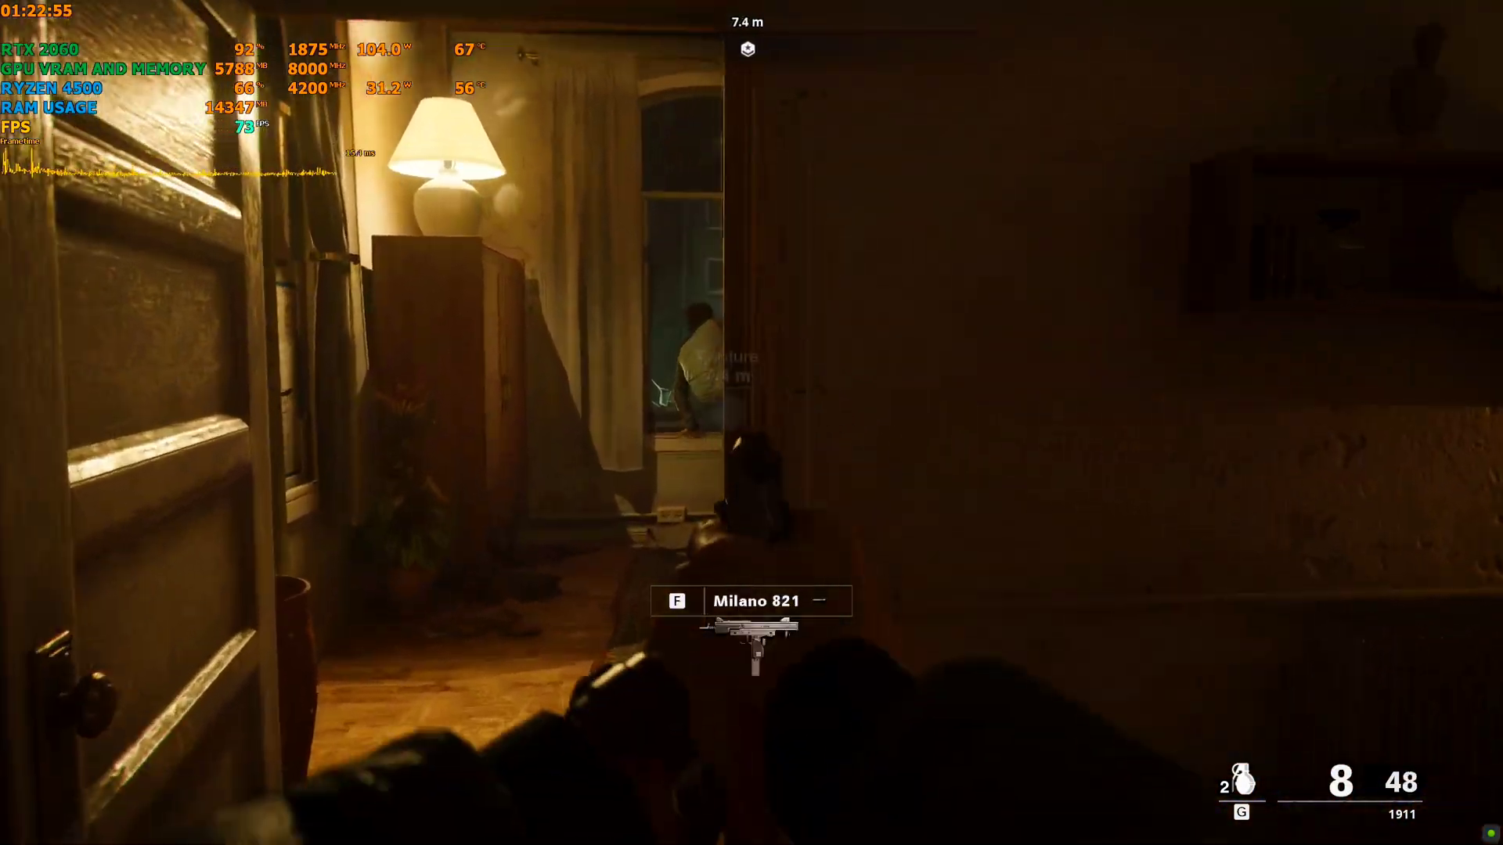
key(w)
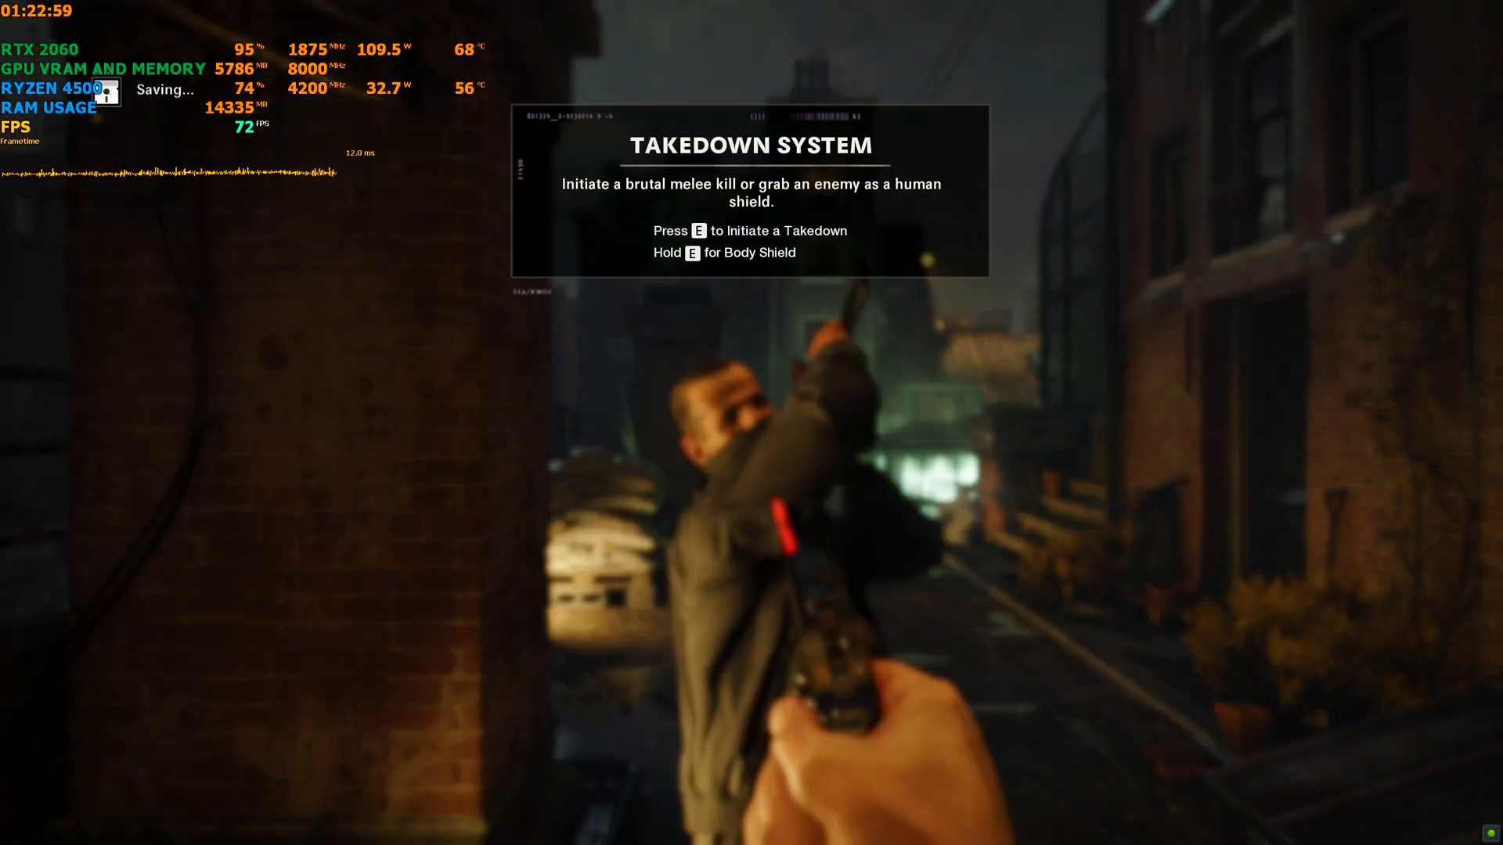
key(e)
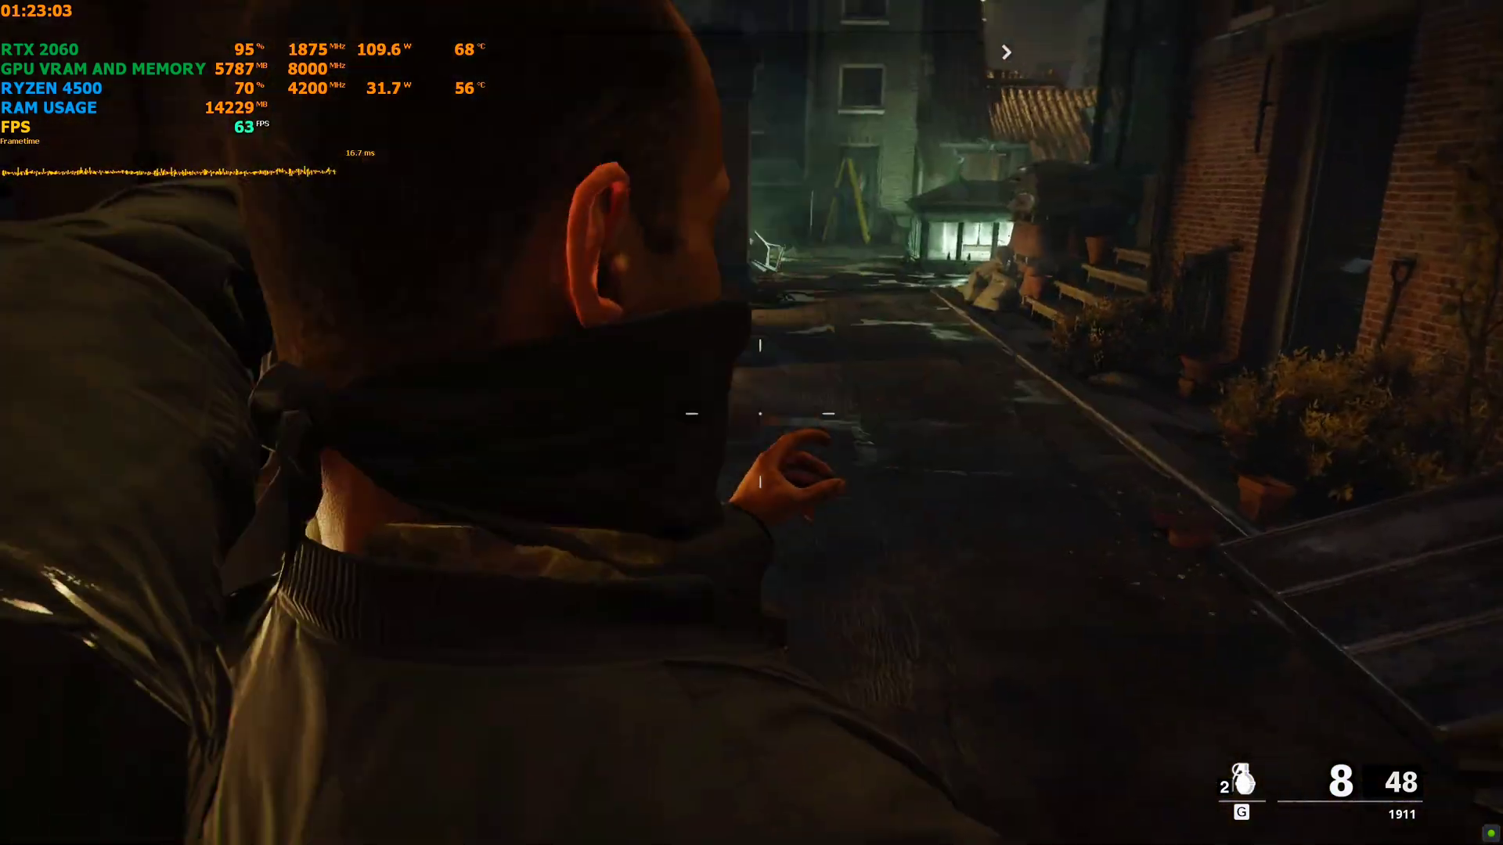
key(g)
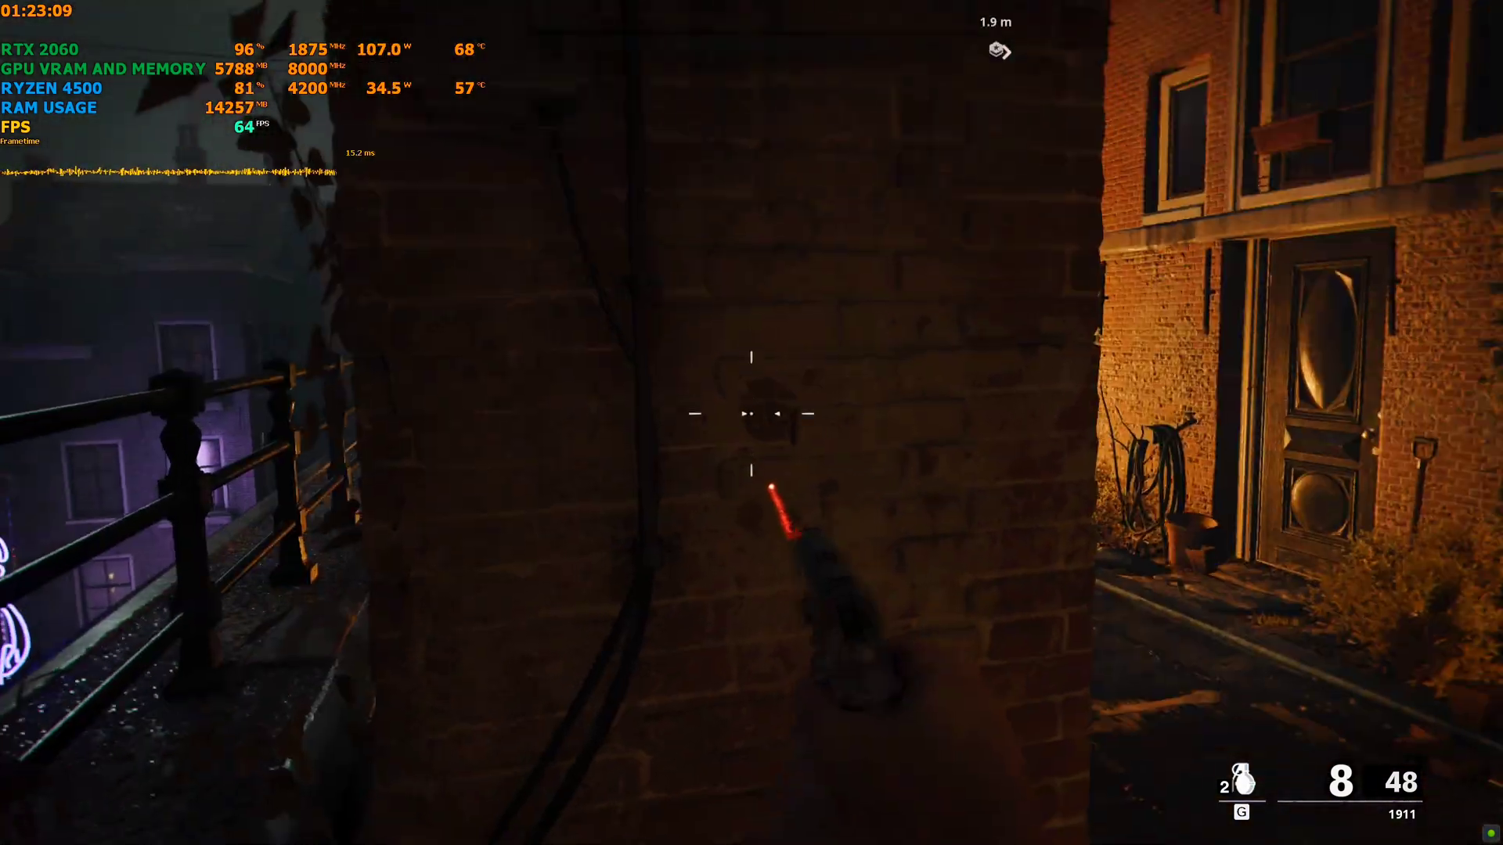
key(1)
right_click(751, 422)
key(w)
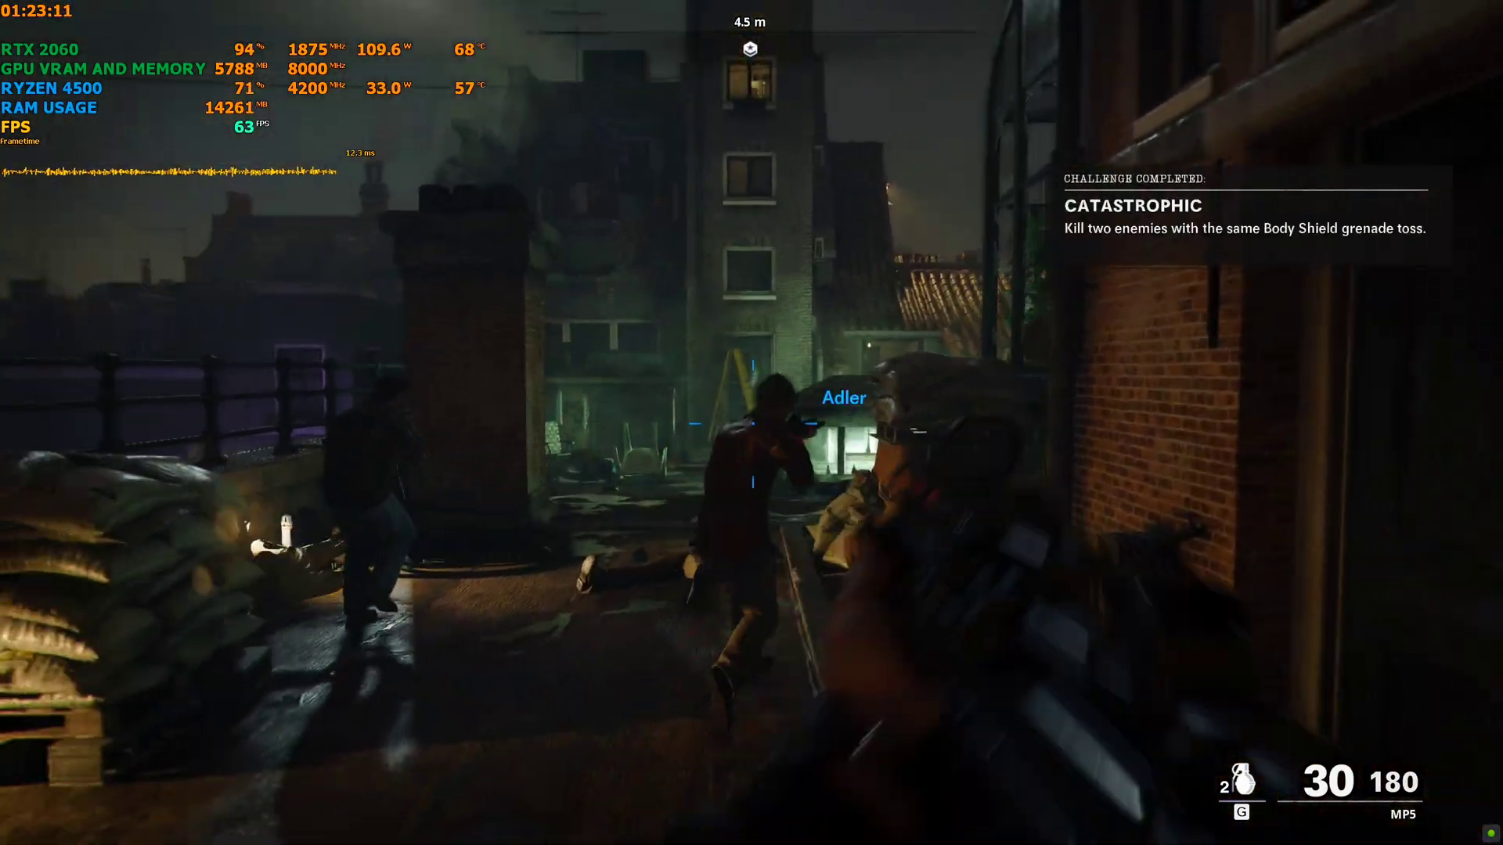
key(a)
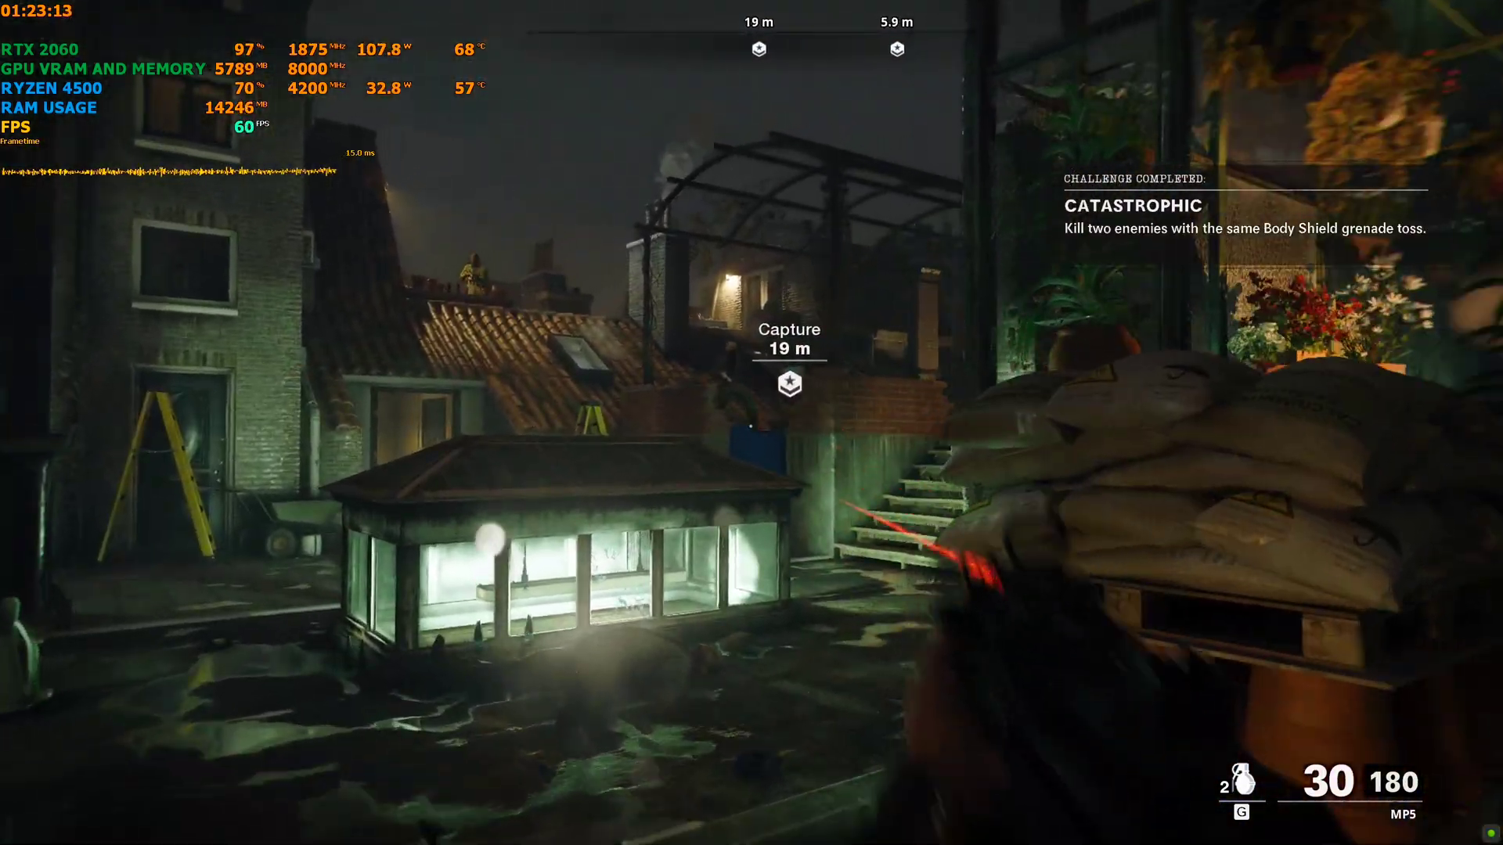
right_click(751, 422)
click(751, 422)
drag(752, 423, 751, 422)
click(751, 423)
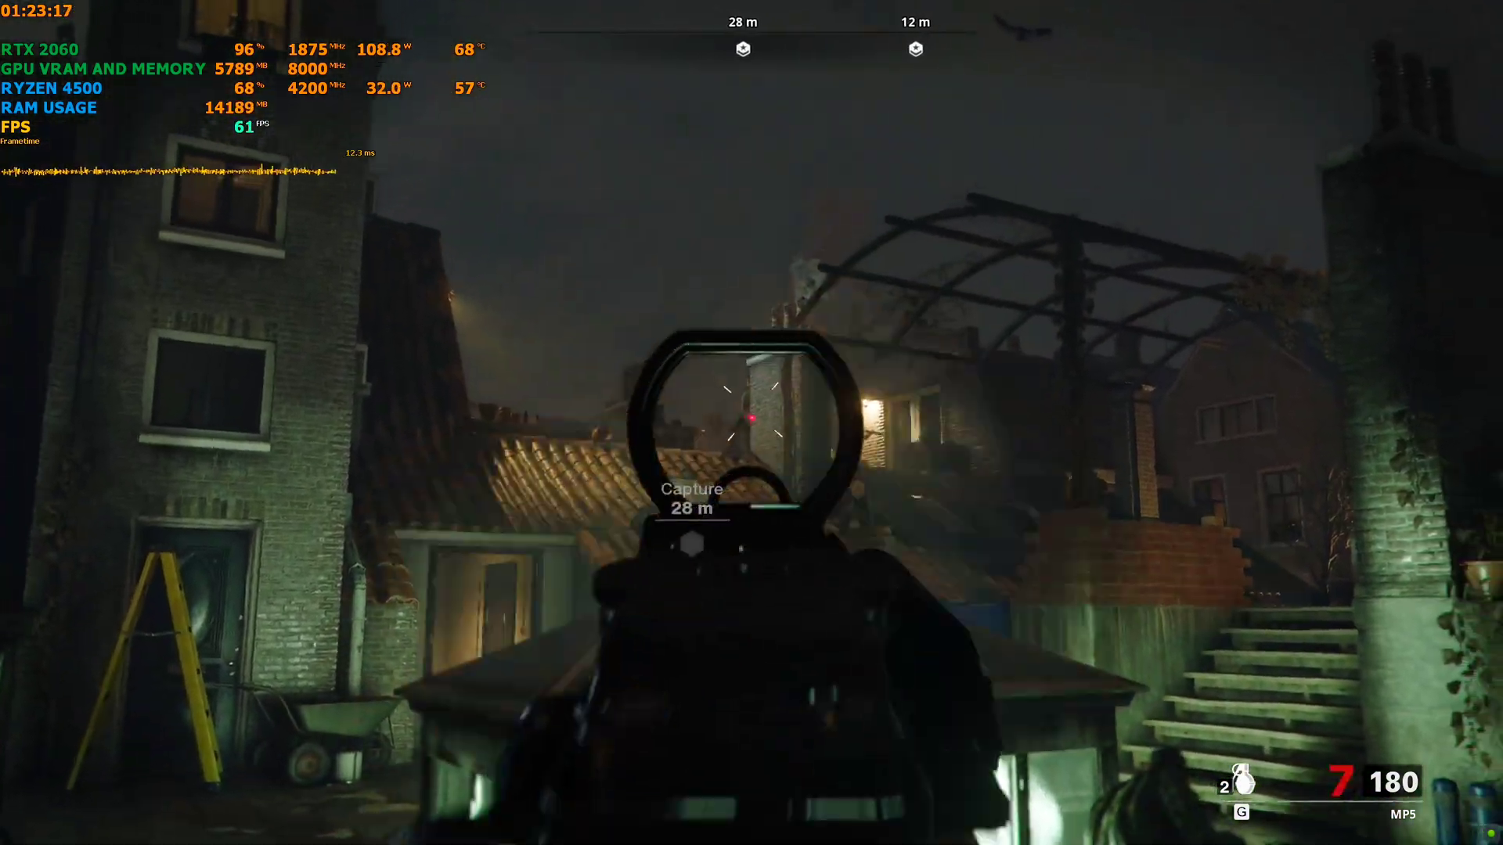
key(w)
key(r)
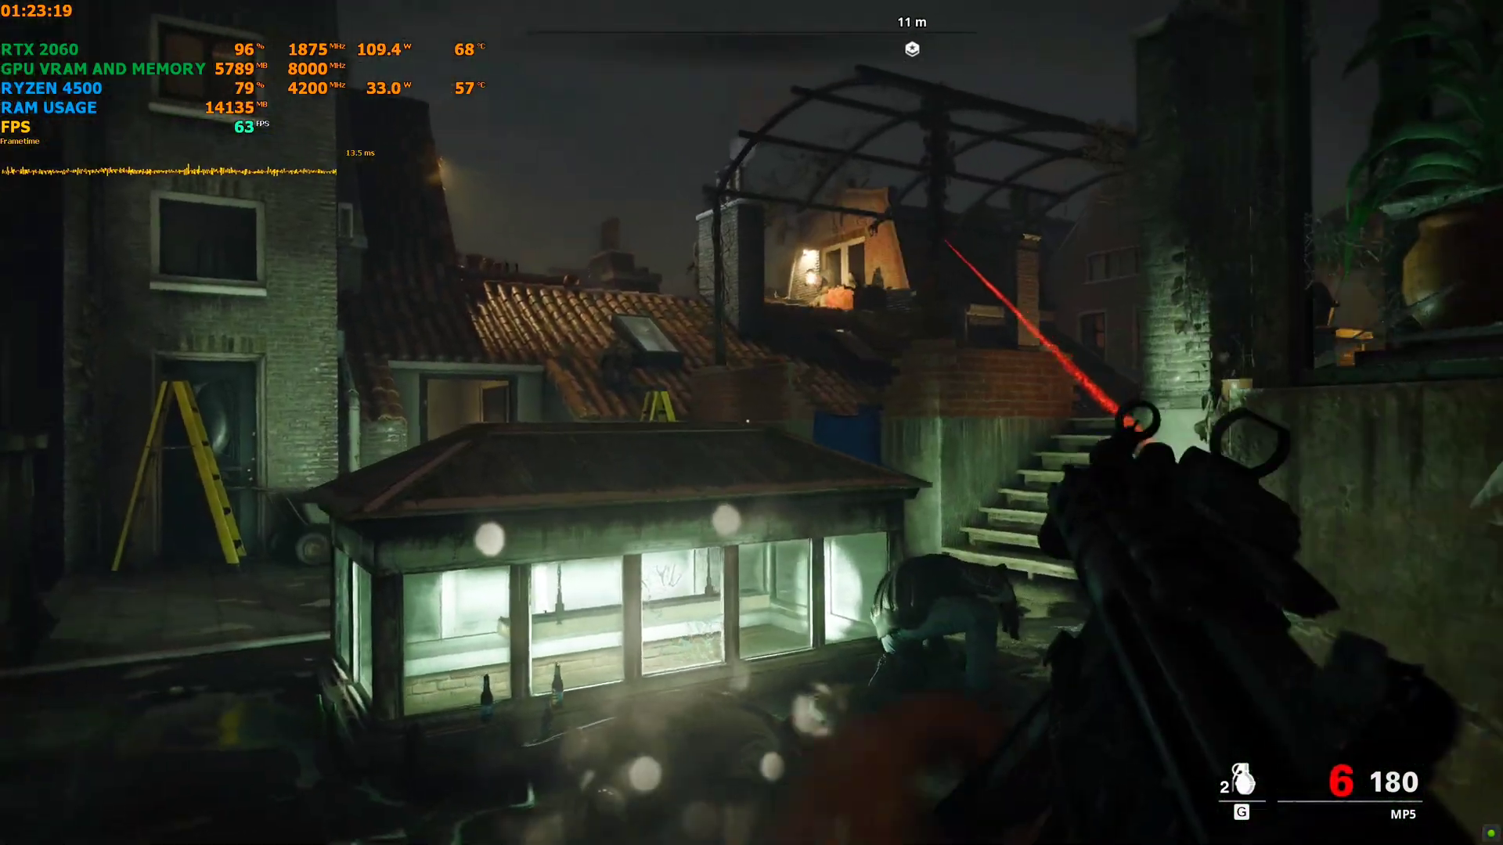
Pause the mission and exit the game to the desktop, confirming that the game is closed
key(Escape)
click(203, 414)
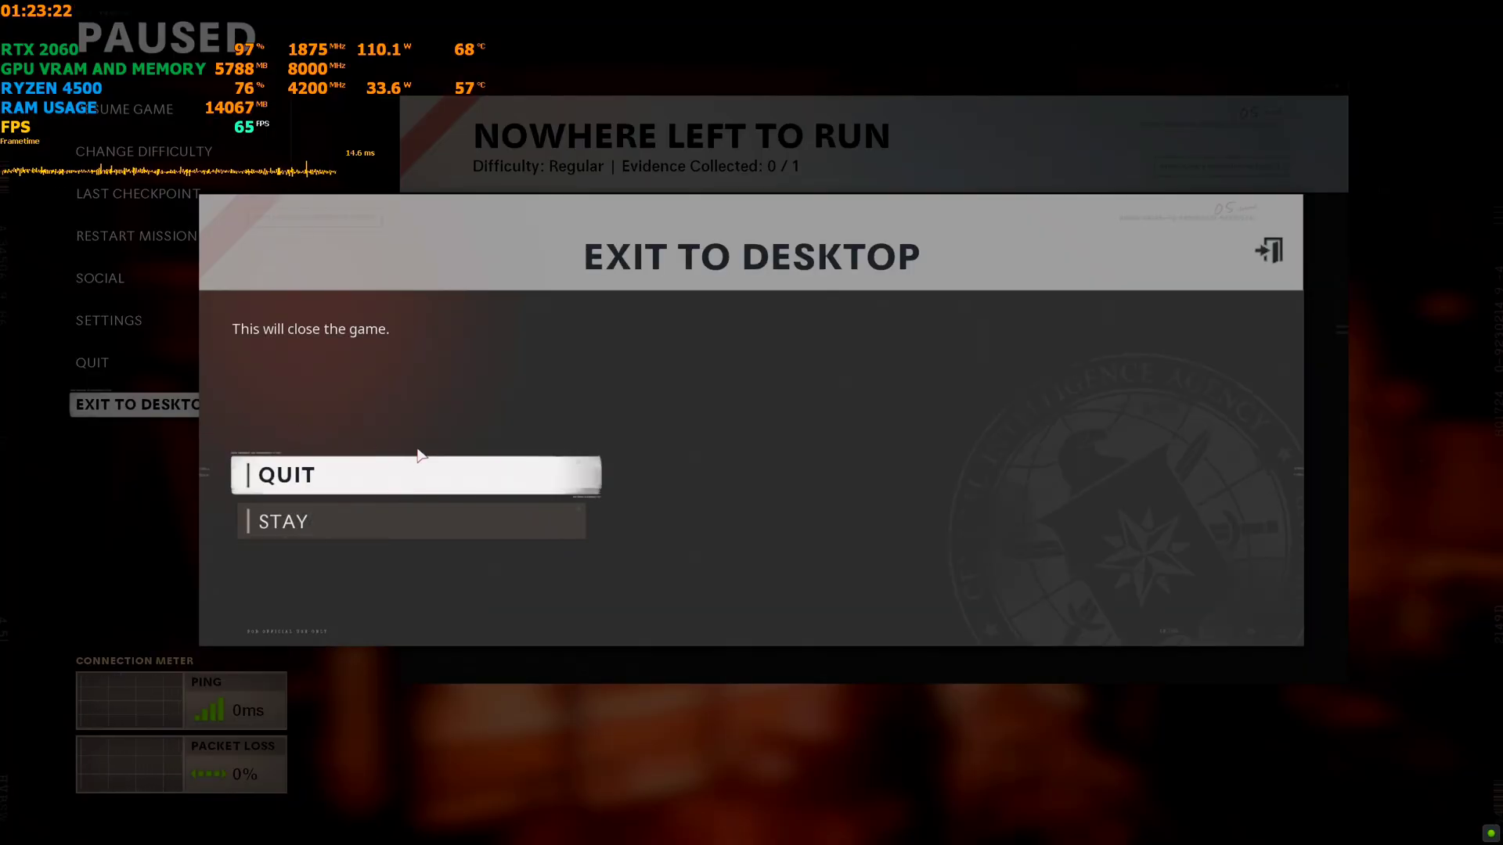
key(Return)
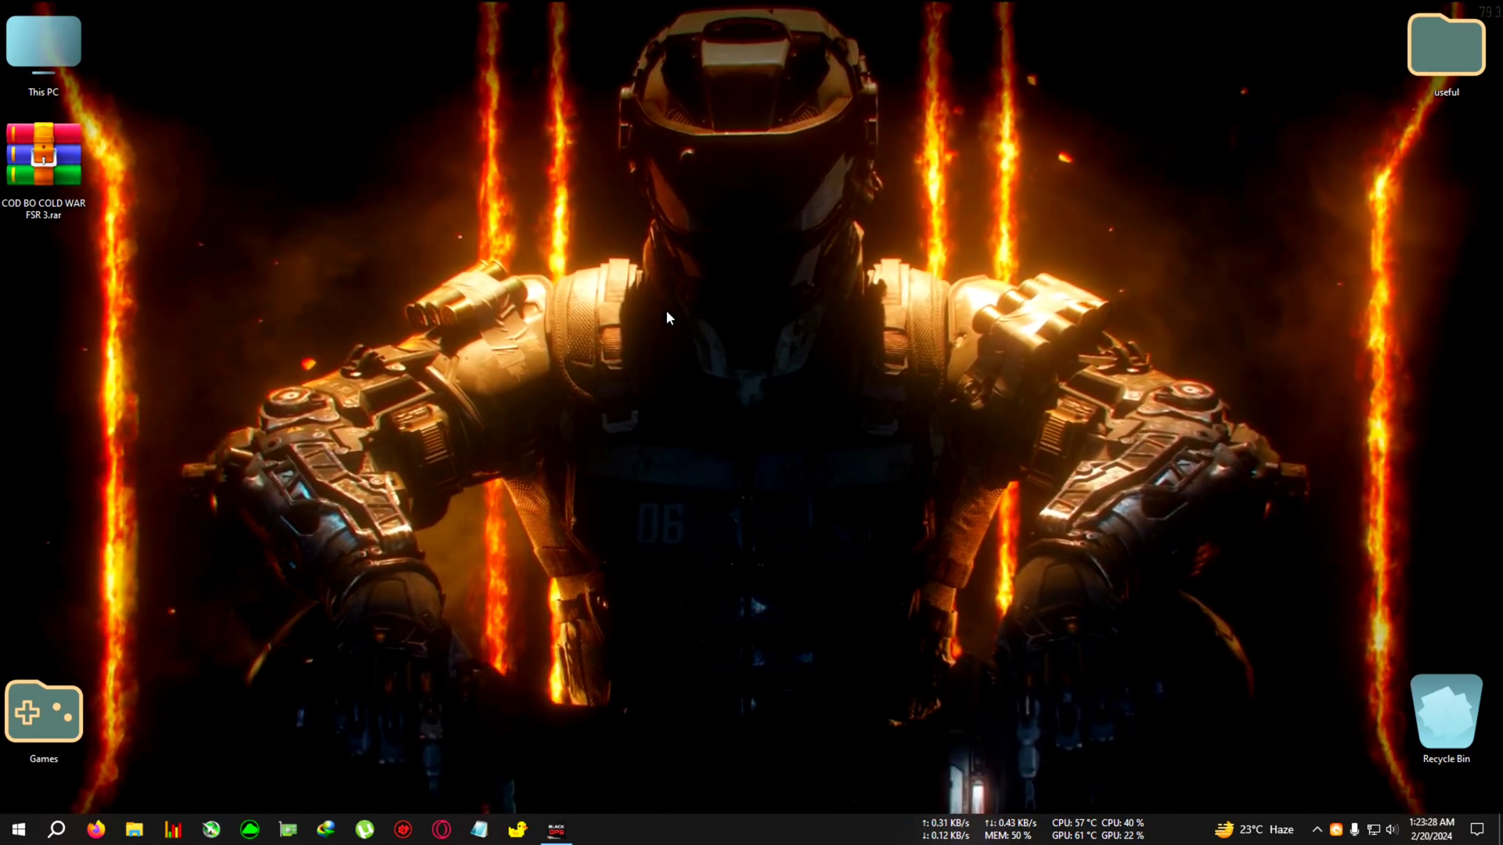
Move COD BO COLD WAR FSR 3.rar aside on the desktop and extract it into a folder of the same name
drag(43, 193, 280, 83)
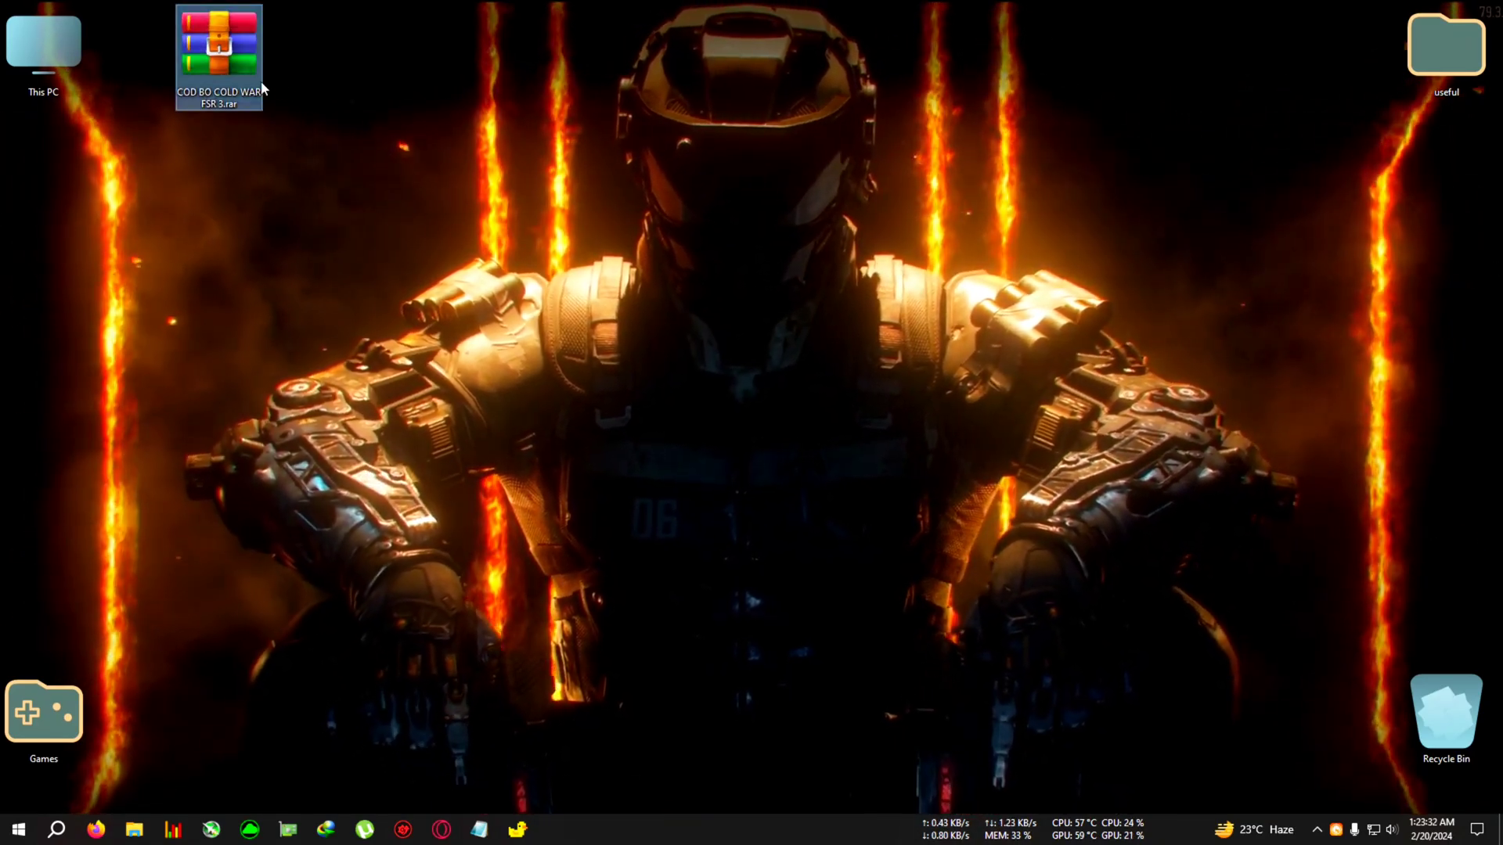
right_click(231, 59)
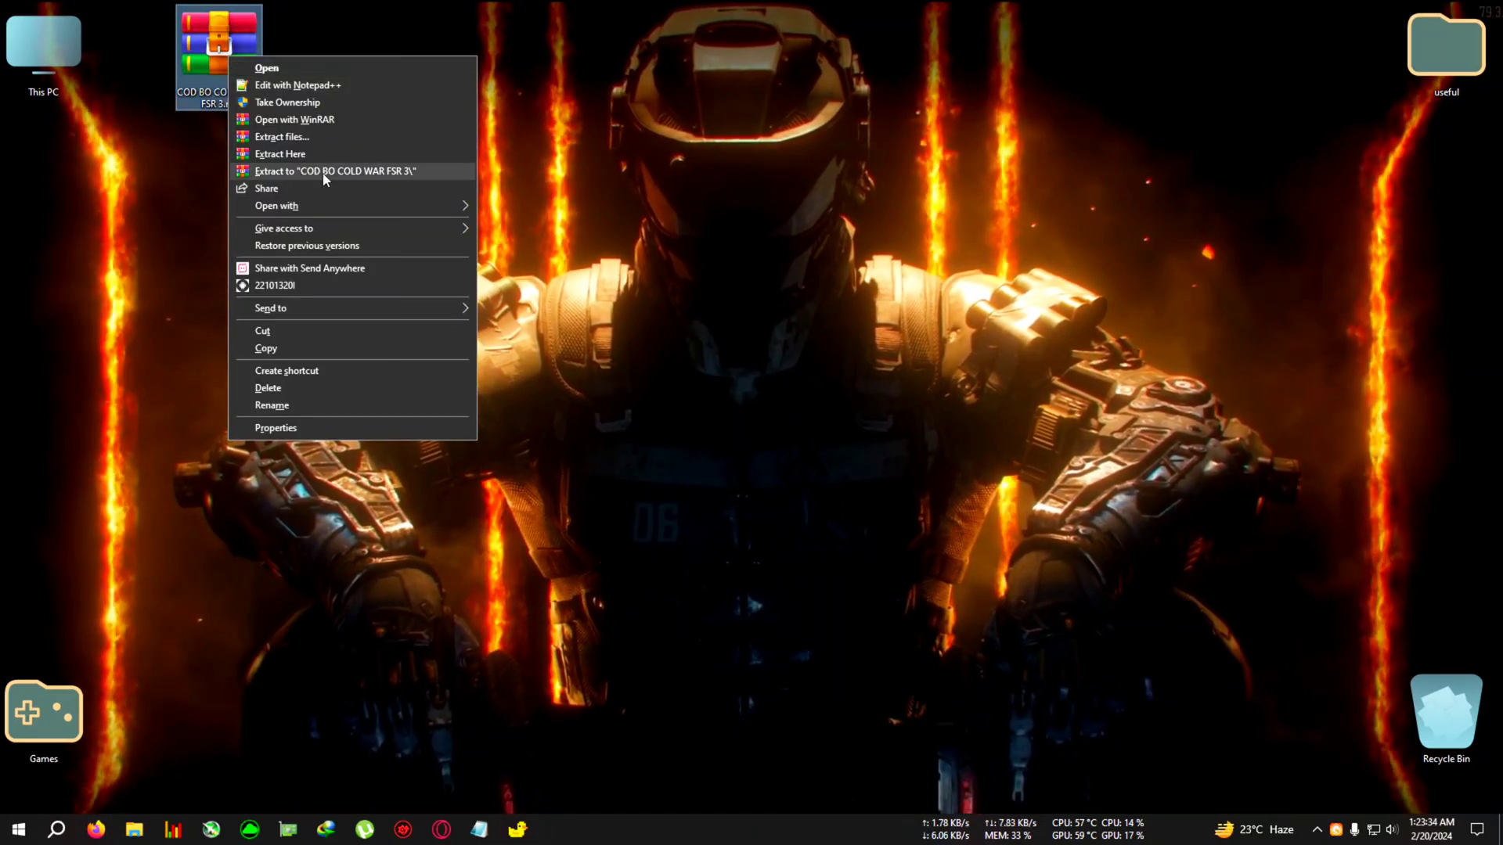
click(349, 176)
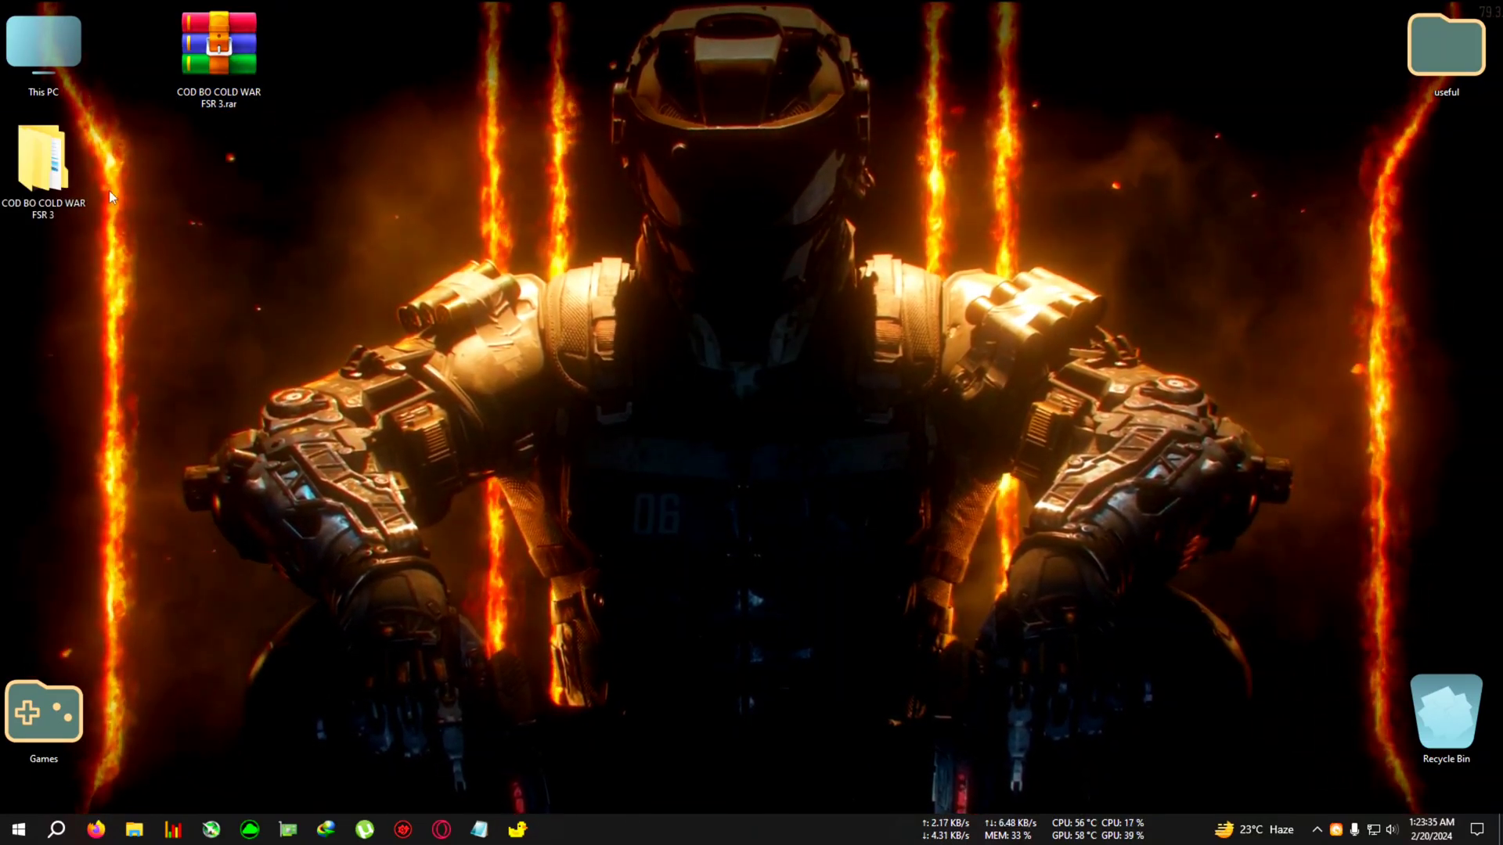
Copy FSR2FSR3.asi, winmm.dll and winmm.ini from the extracted COD BO COLD WAR FSR 3 folder, and minimize its window
double_click(71, 168)
drag(688, 330, 552, 229)
right_click(603, 272)
drag(547, 308, 591, 231)
right_click(590, 259)
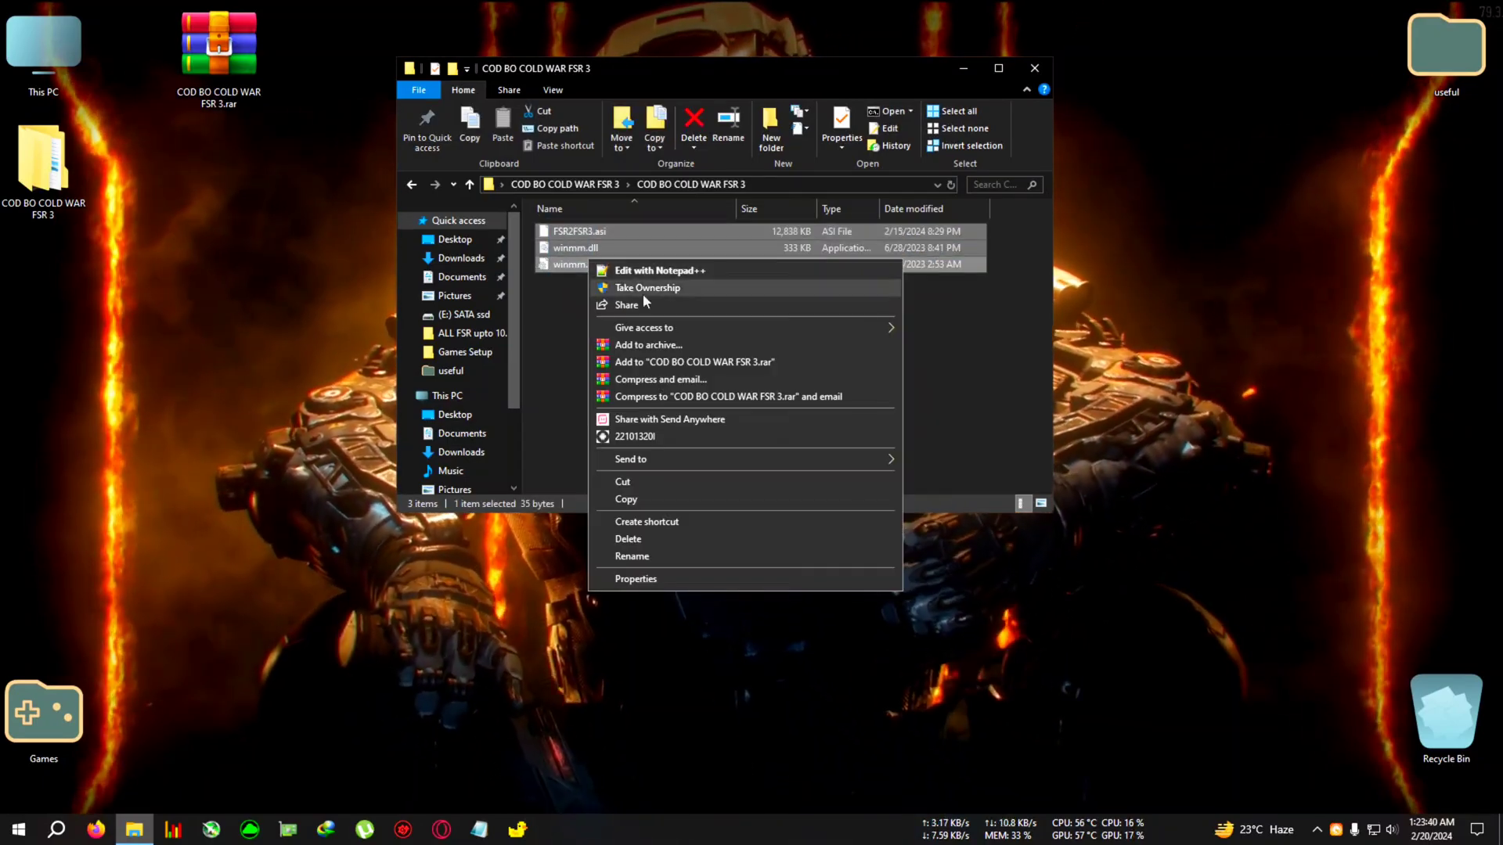
click(624, 500)
click(964, 69)
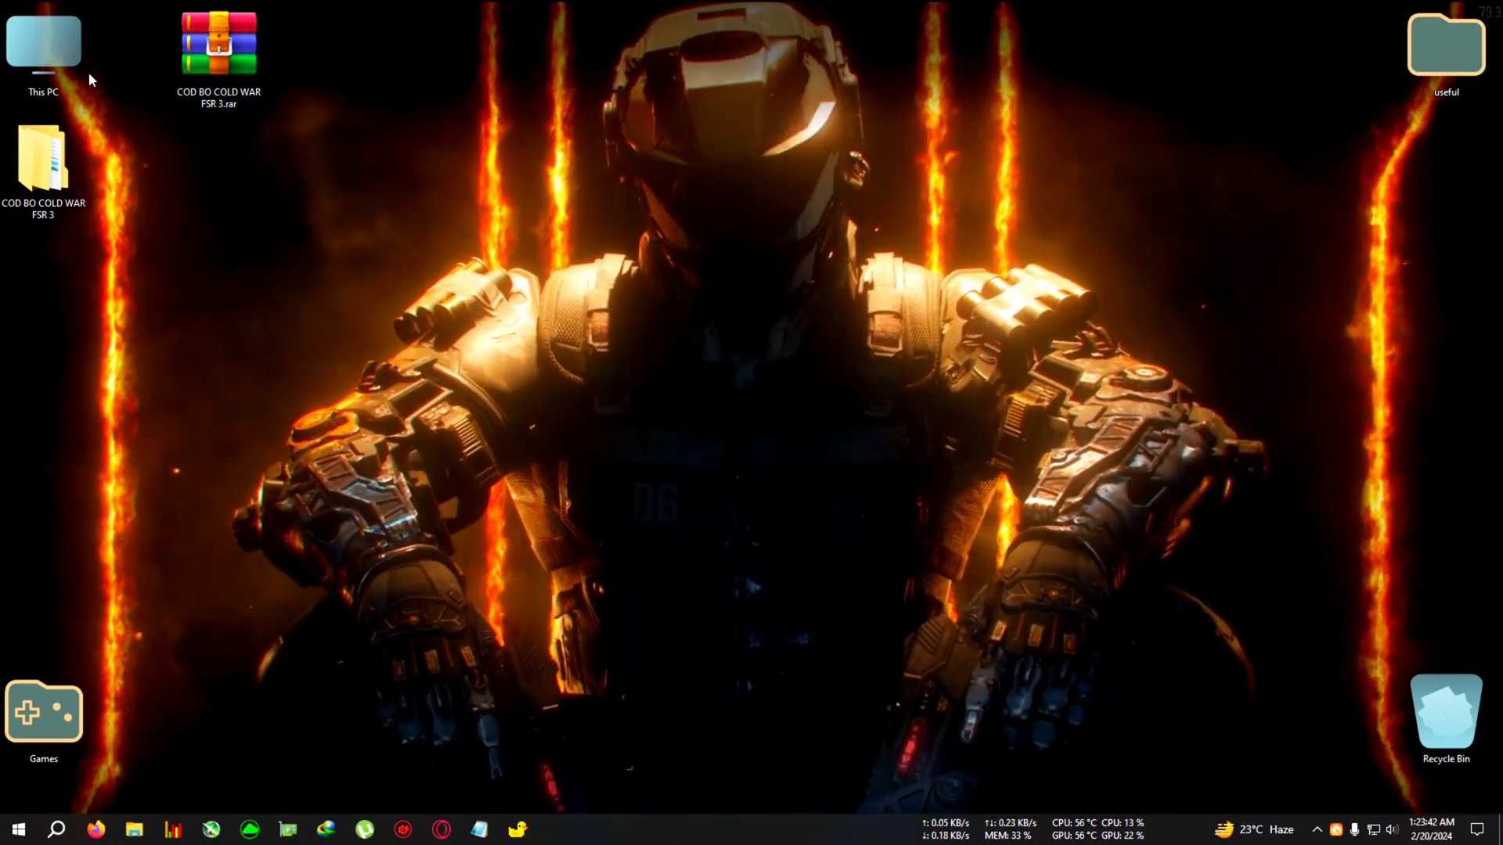
Open the Call of Duty Black Ops Cold War campaign folder inside cod on the E: SATA ssd drive and maximize the window
double_click(77, 63)
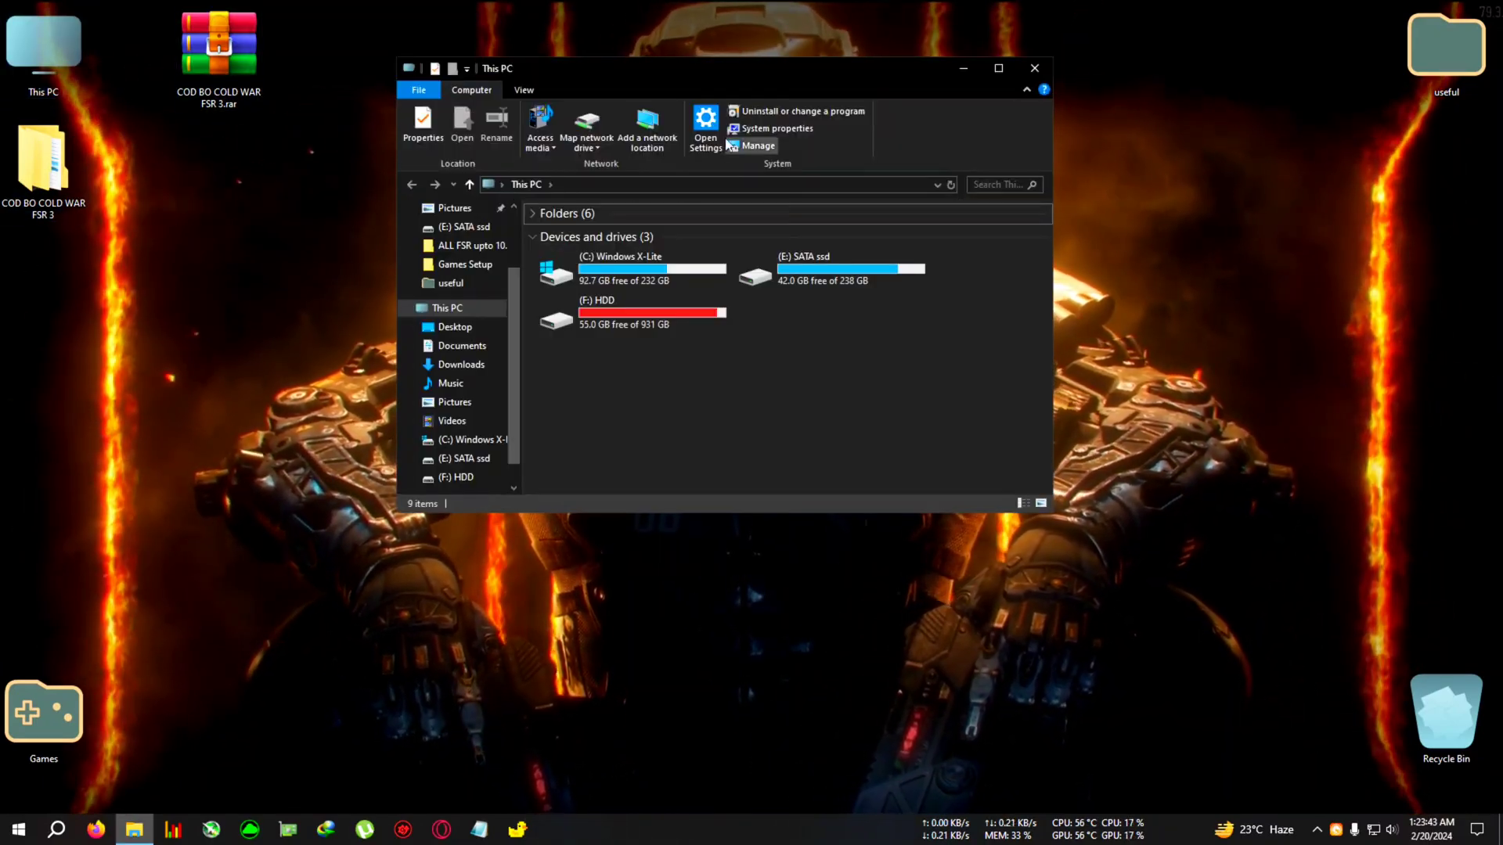
double_click(755, 274)
double_click(563, 232)
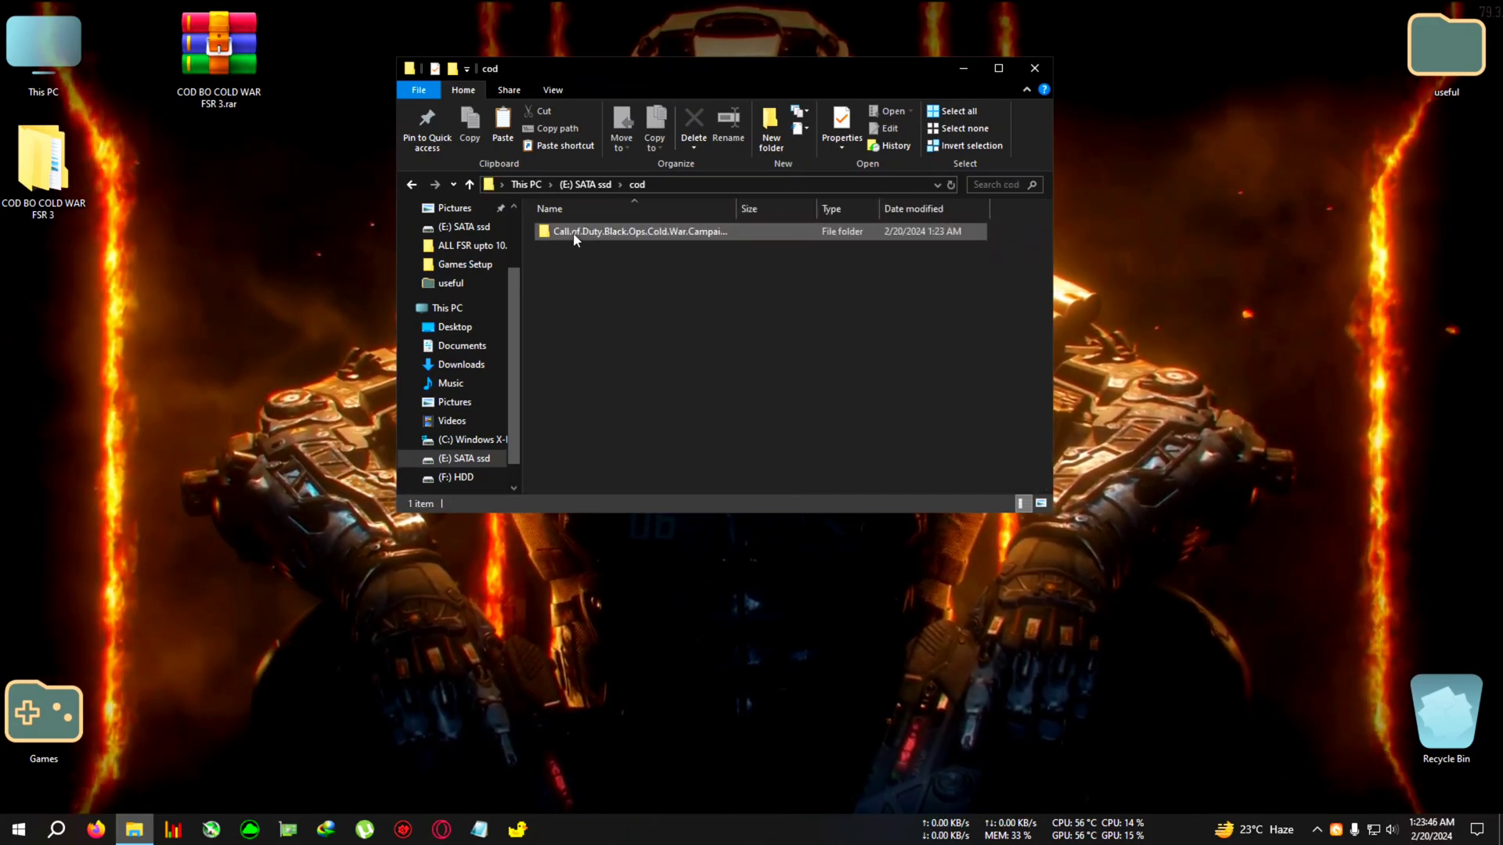
double_click(578, 231)
click(994, 72)
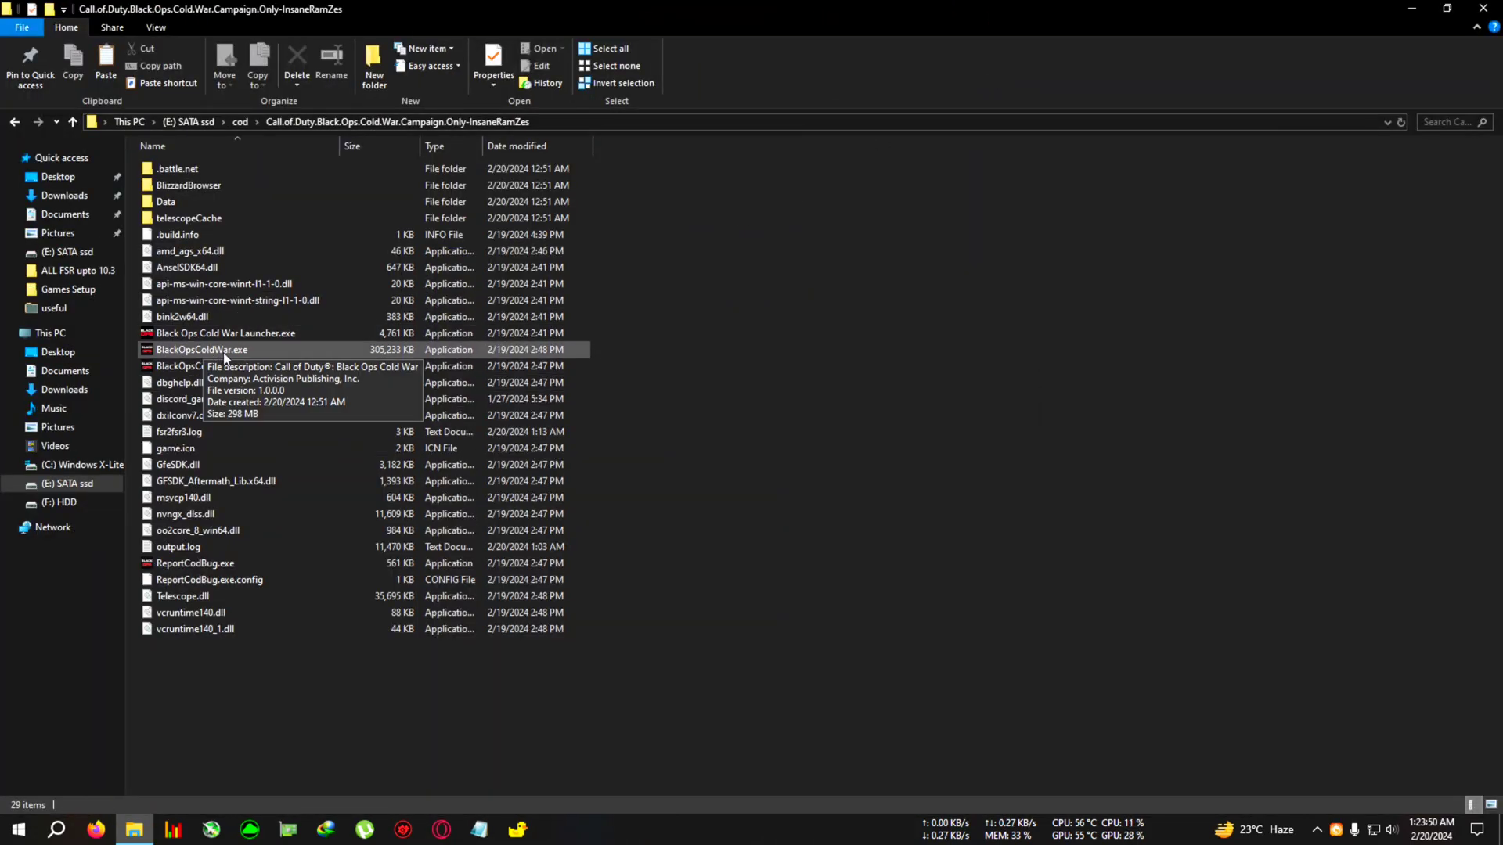
Paste the three copied mod files into the game folder and run BlackOpsColdWar.exe to generate the mod's configuration file
right_click(727, 311)
click(748, 420)
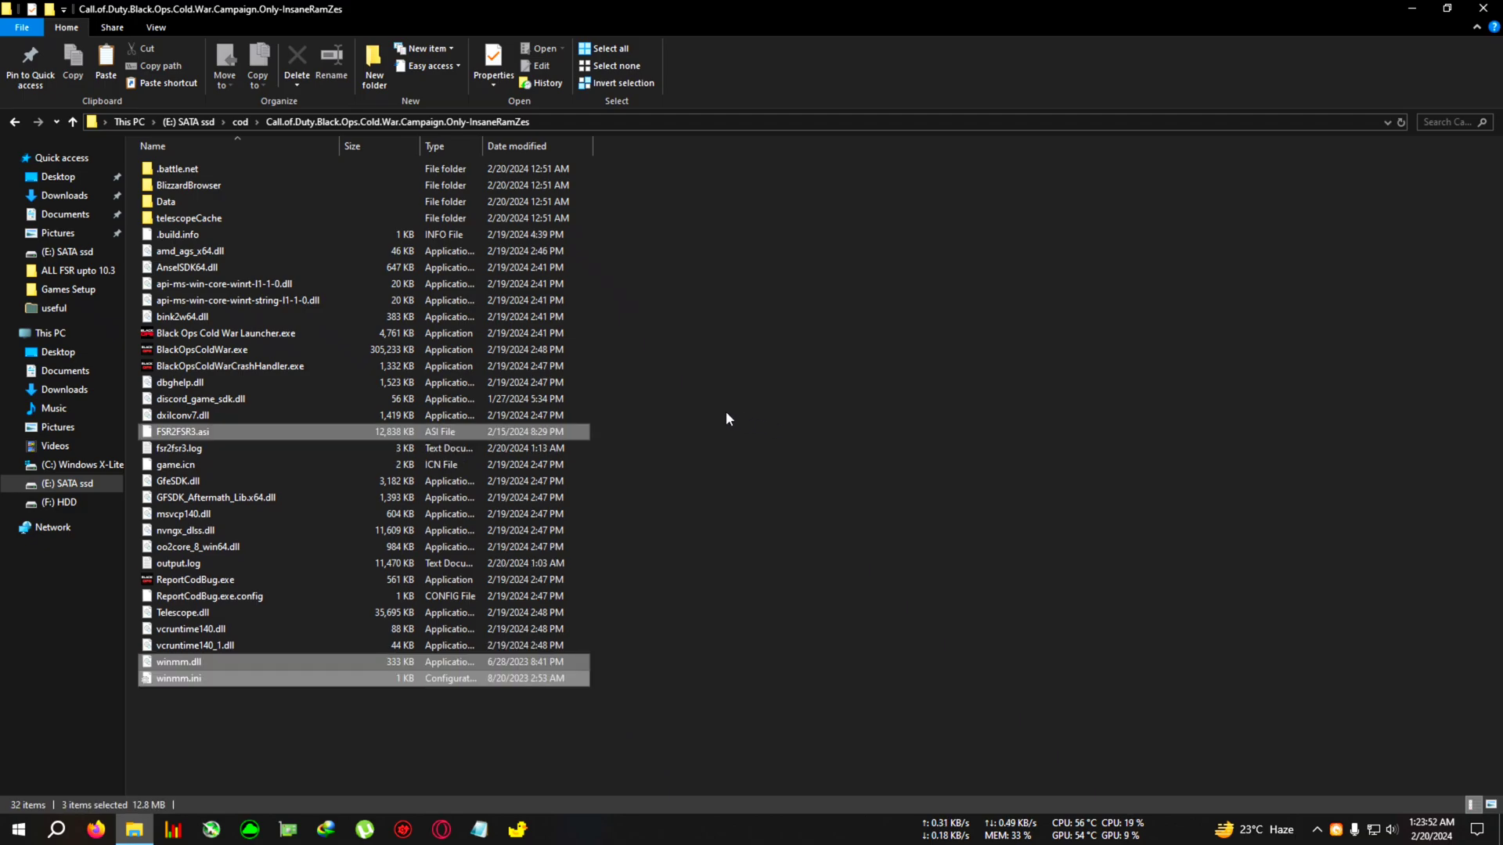
click(631, 471)
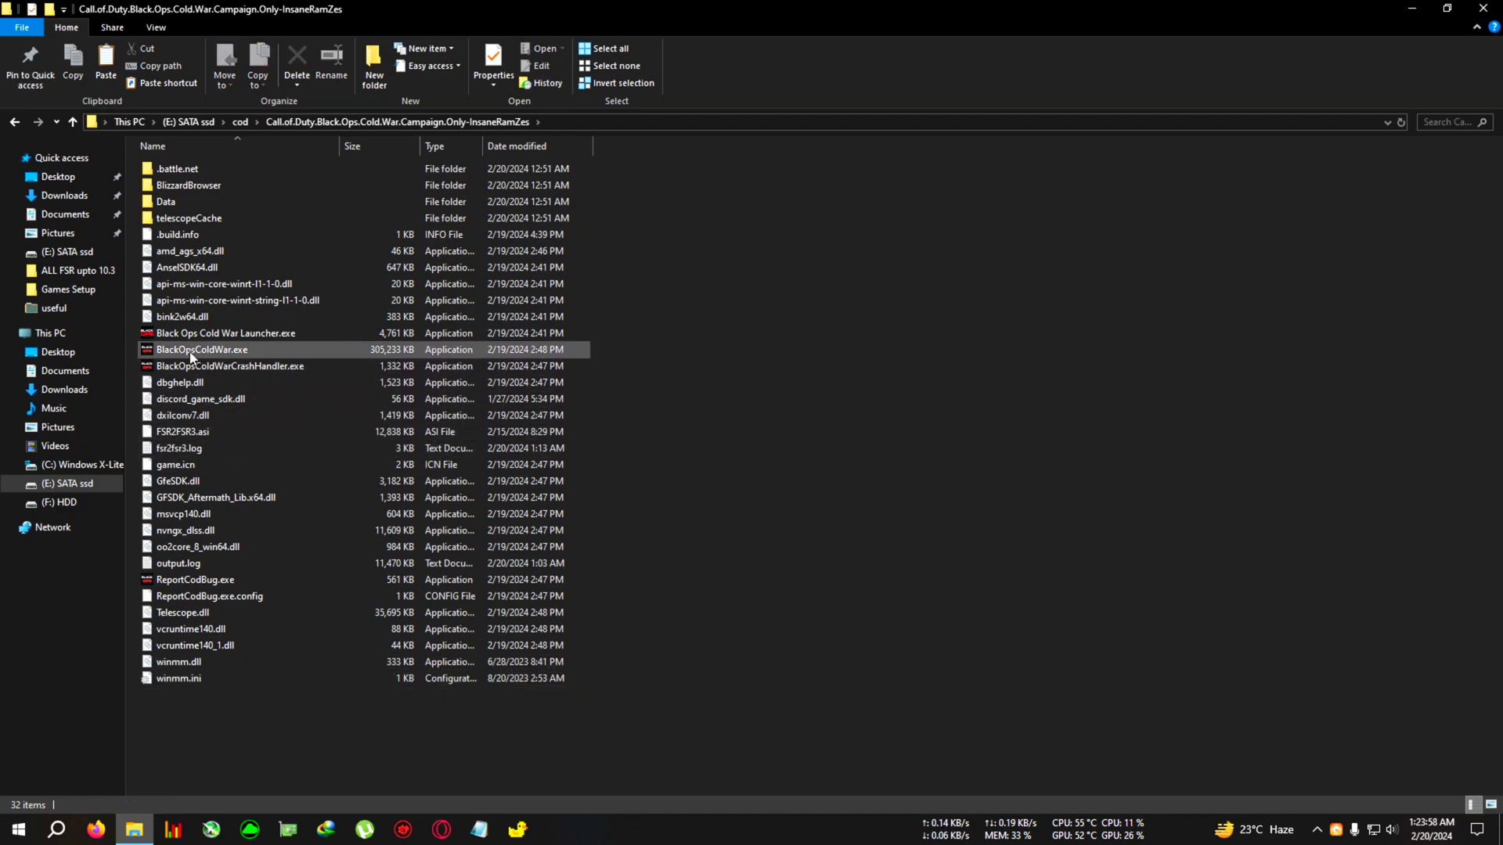
double_click(159, 350)
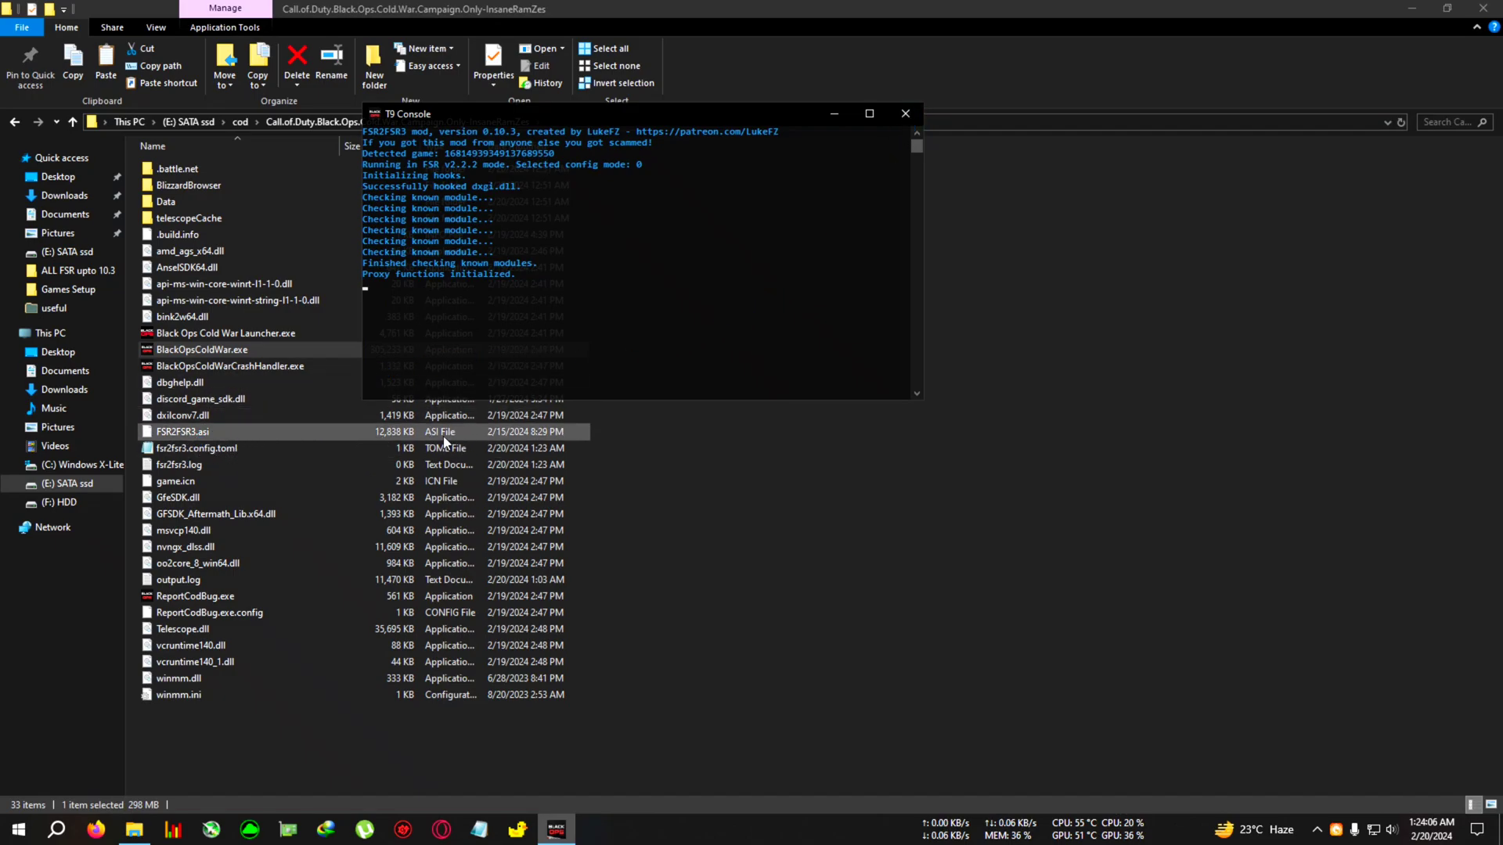
In fsr2fsr3.config.toml, set fake_nvidia_gpu and fake_nvapi_results to true, save the file and close Notepad
click(204, 449)
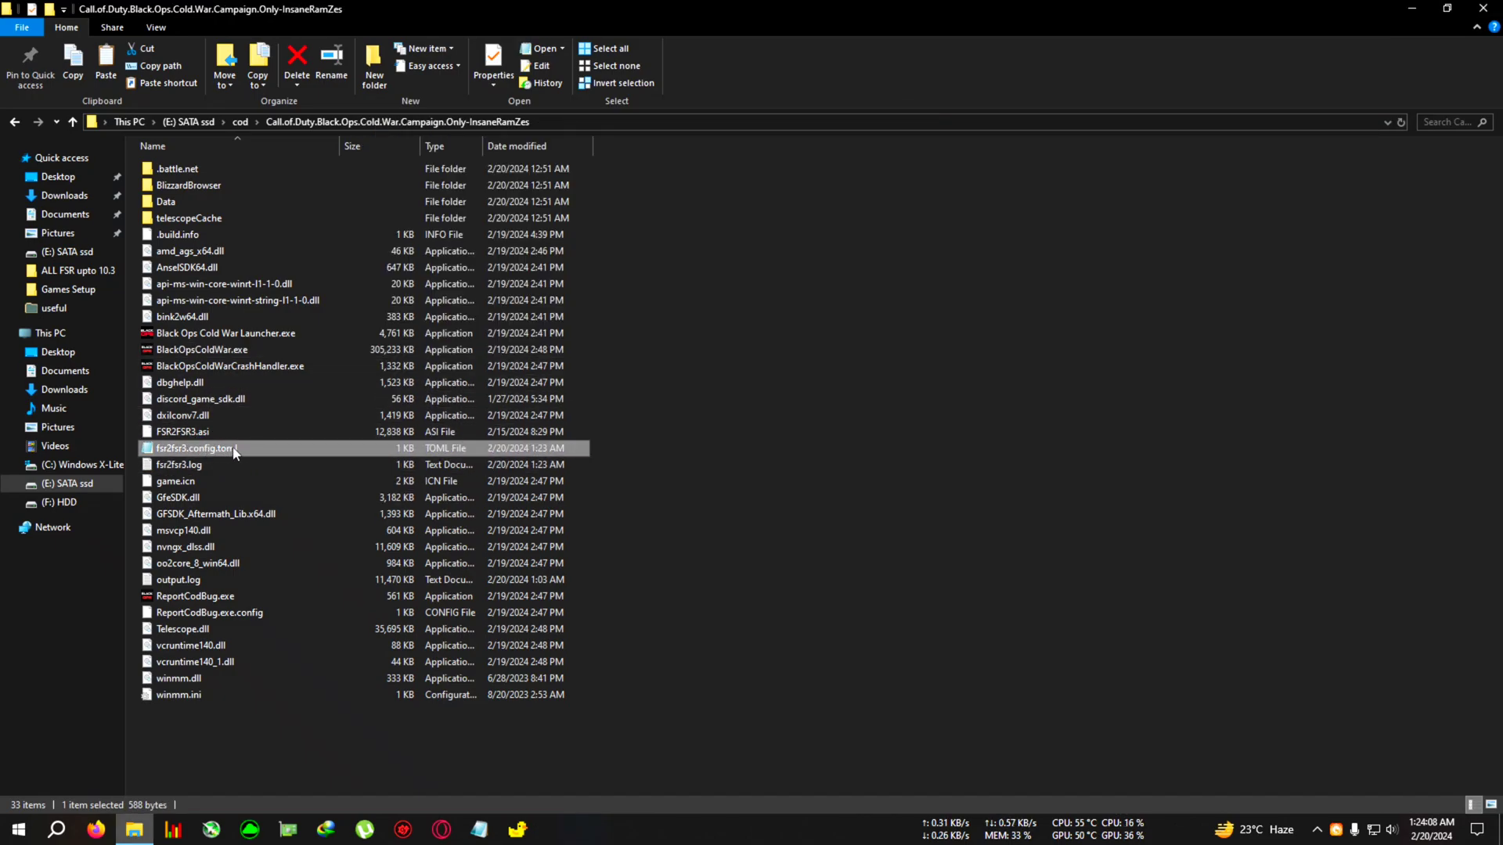
right_click(235, 454)
click(280, 98)
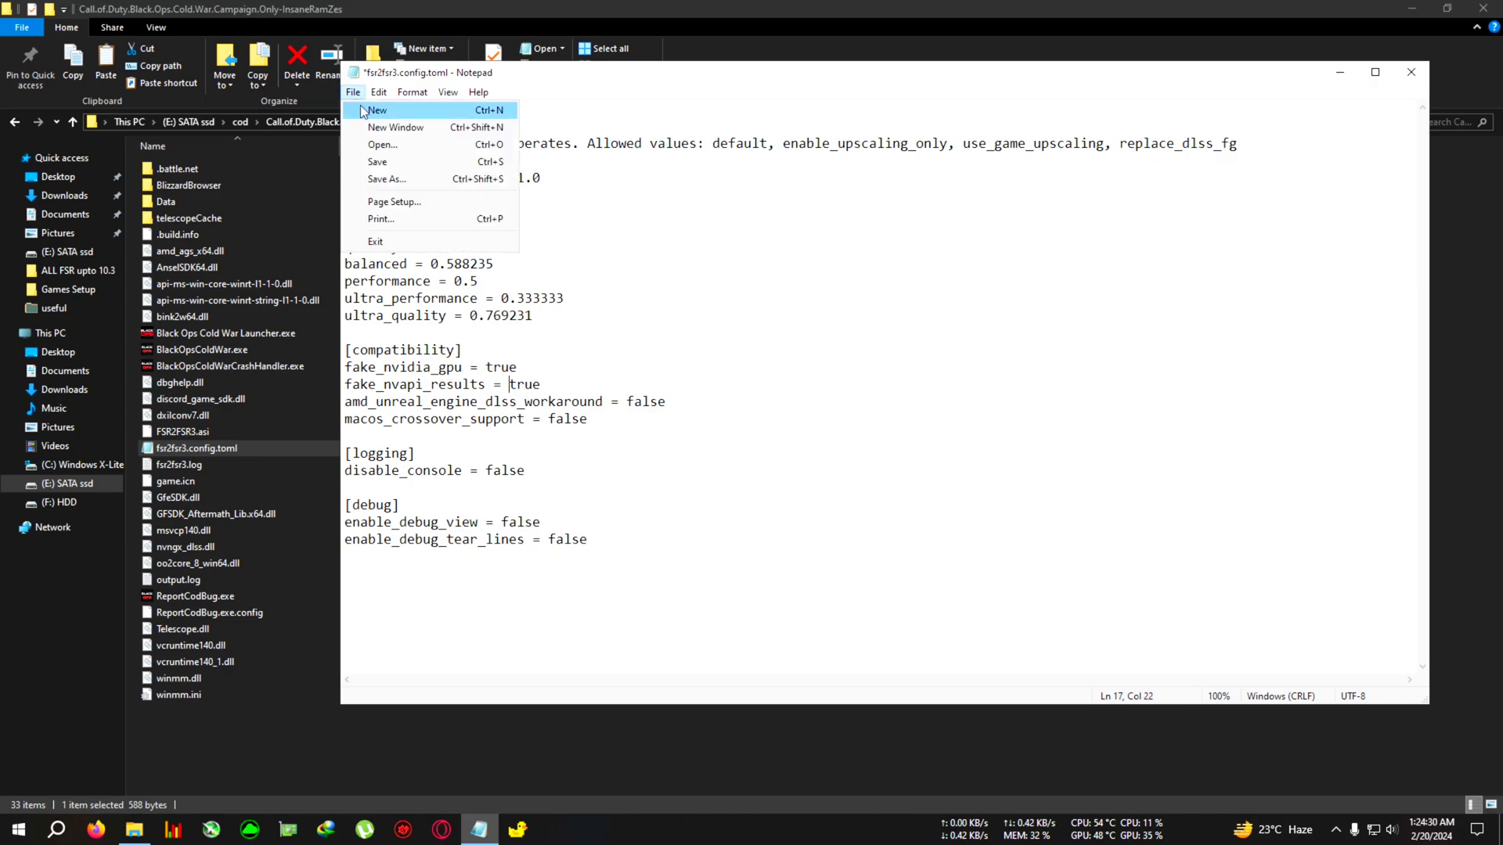
click(400, 161)
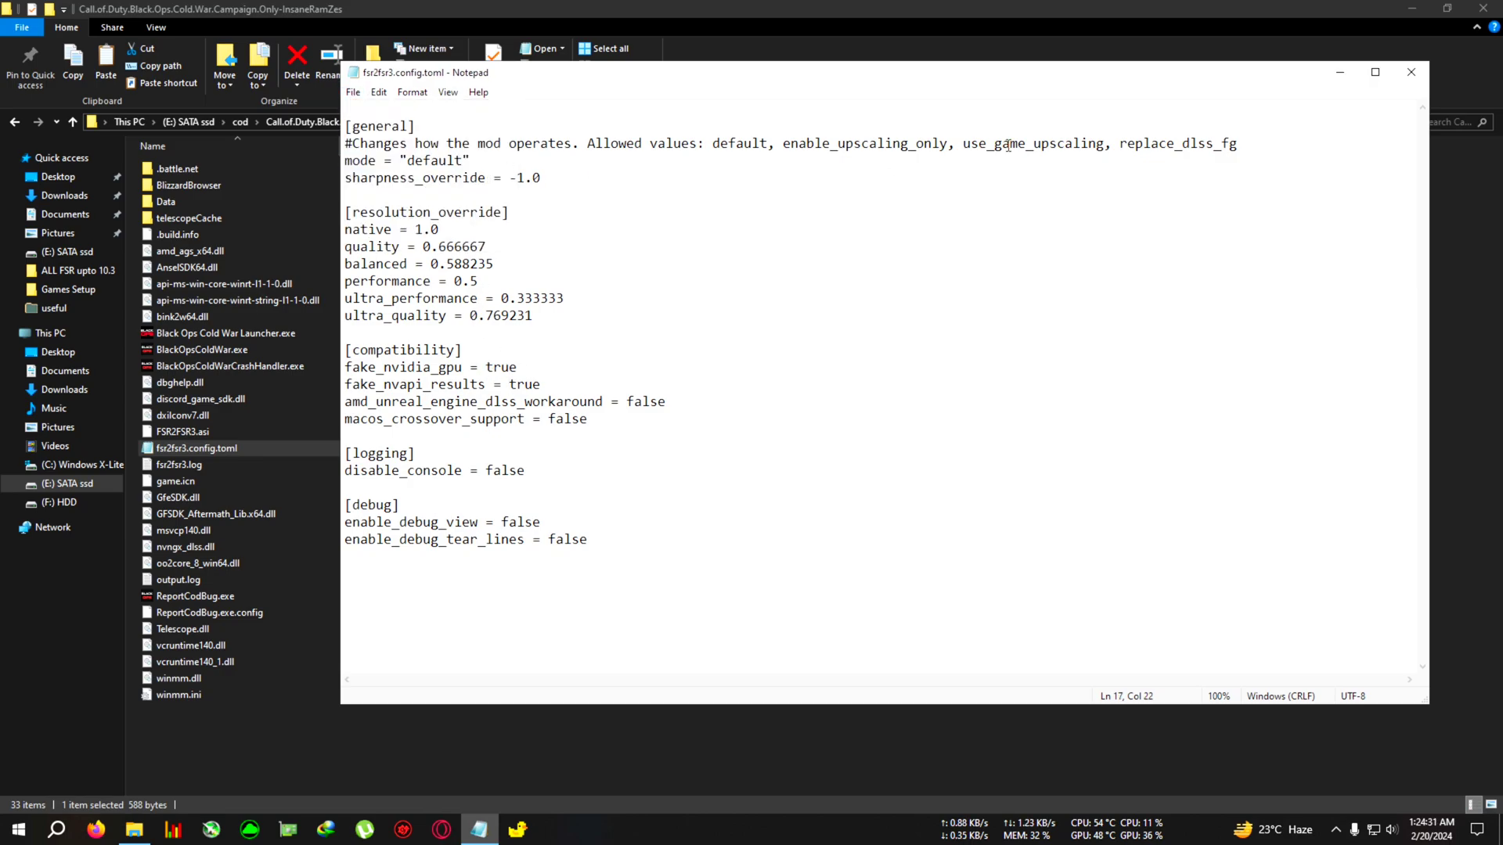
click(1405, 74)
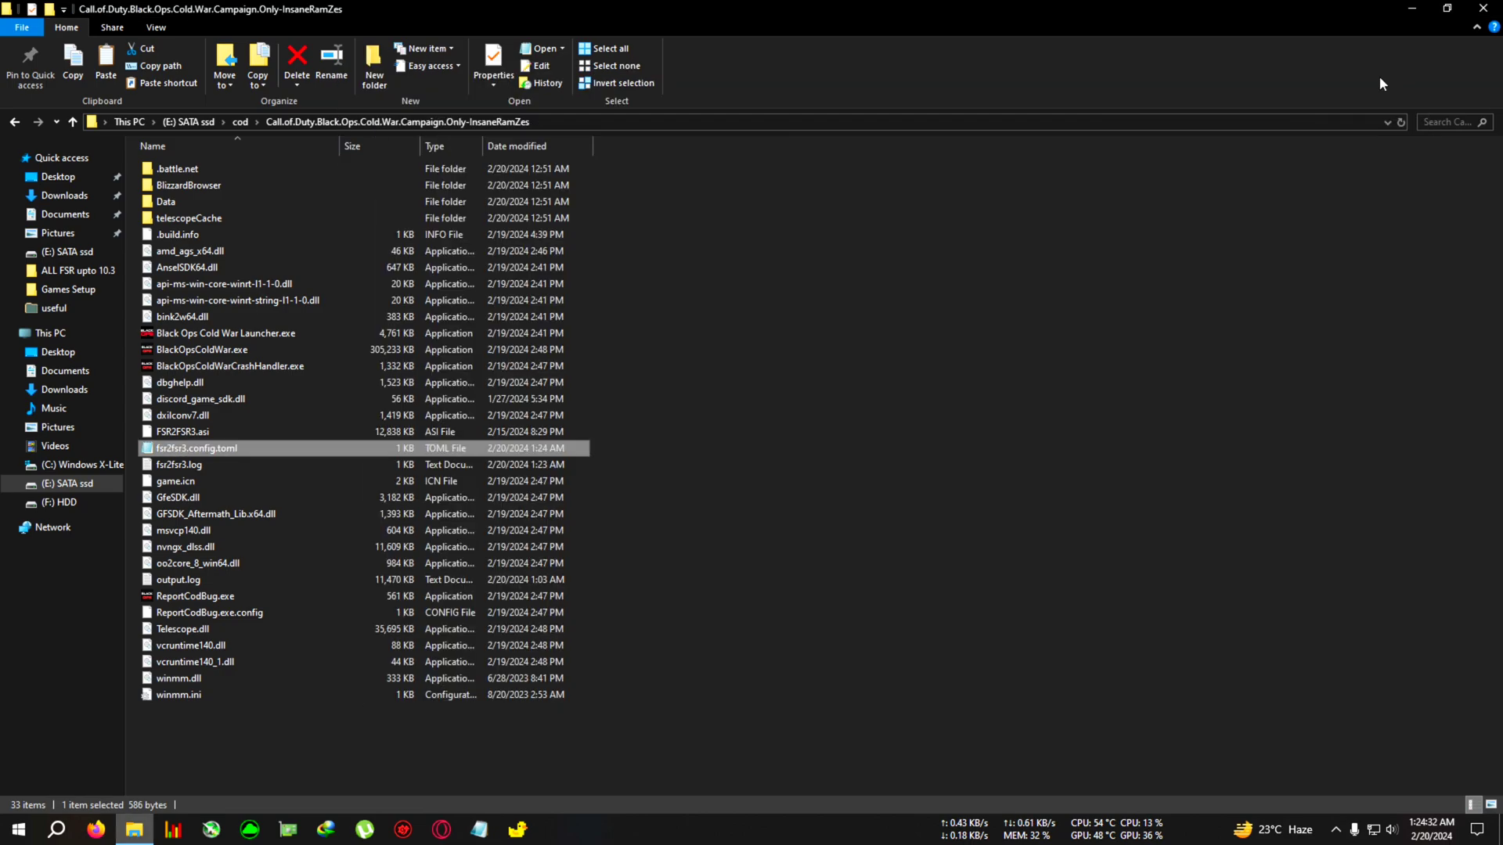
Launch the game again from BlackOpsColdWar.exe and close the game folder window
double_click(242, 350)
click(1486, 9)
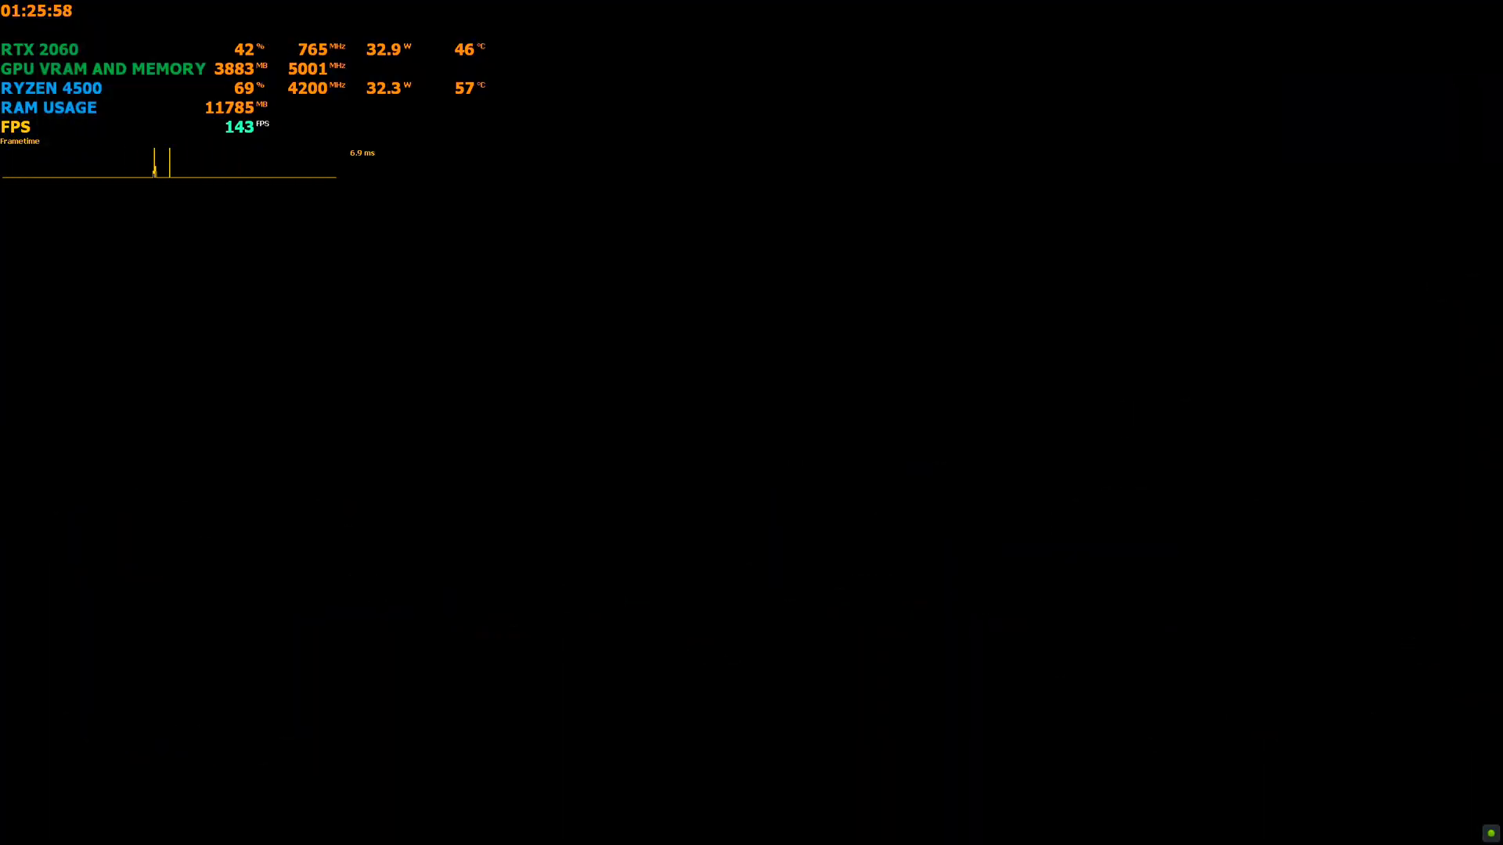
click(429, 474)
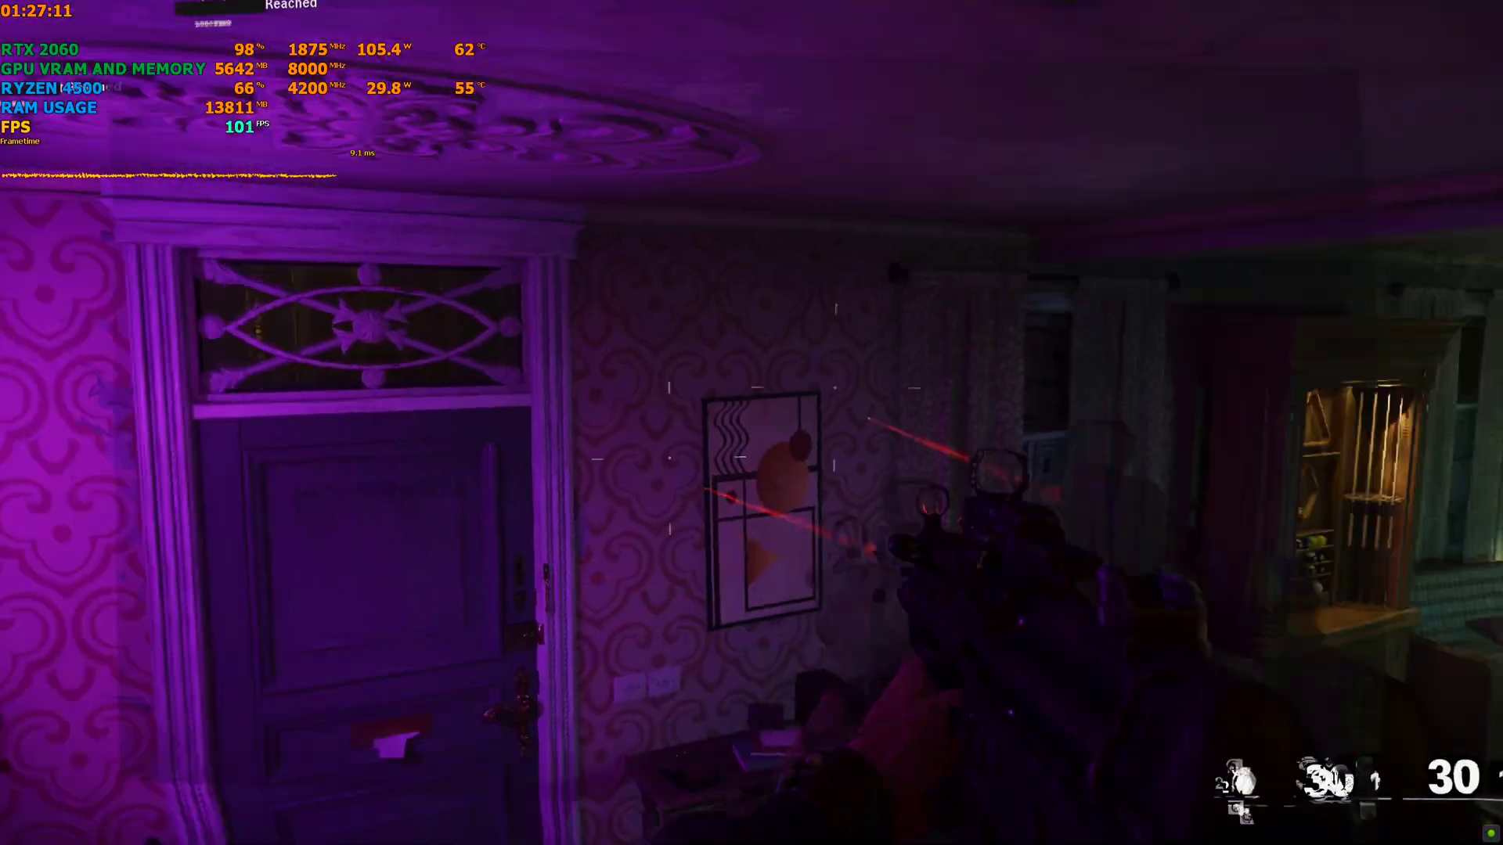
key(w)
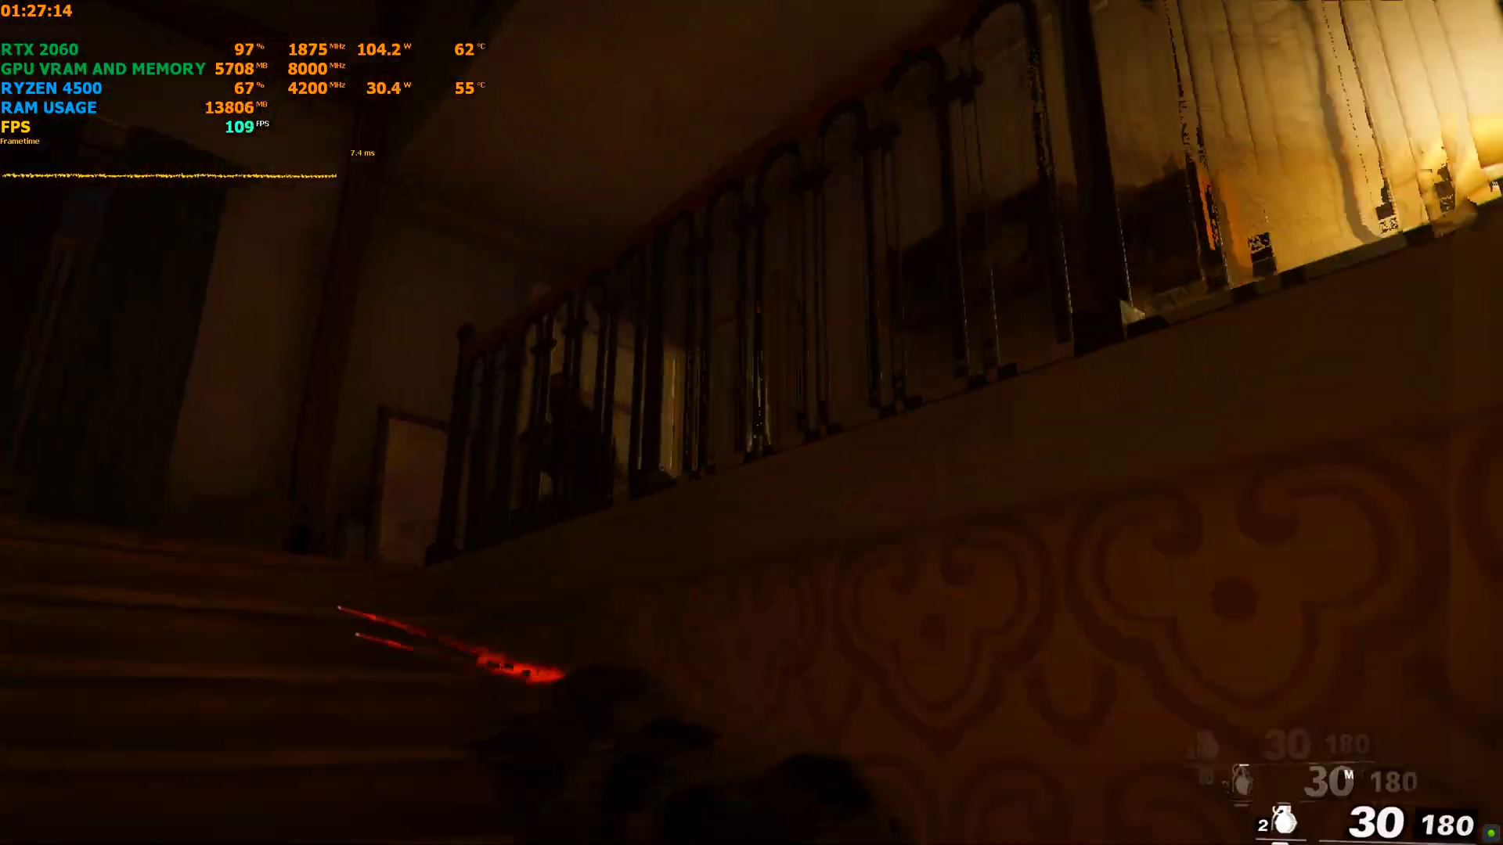
right_click(751, 423)
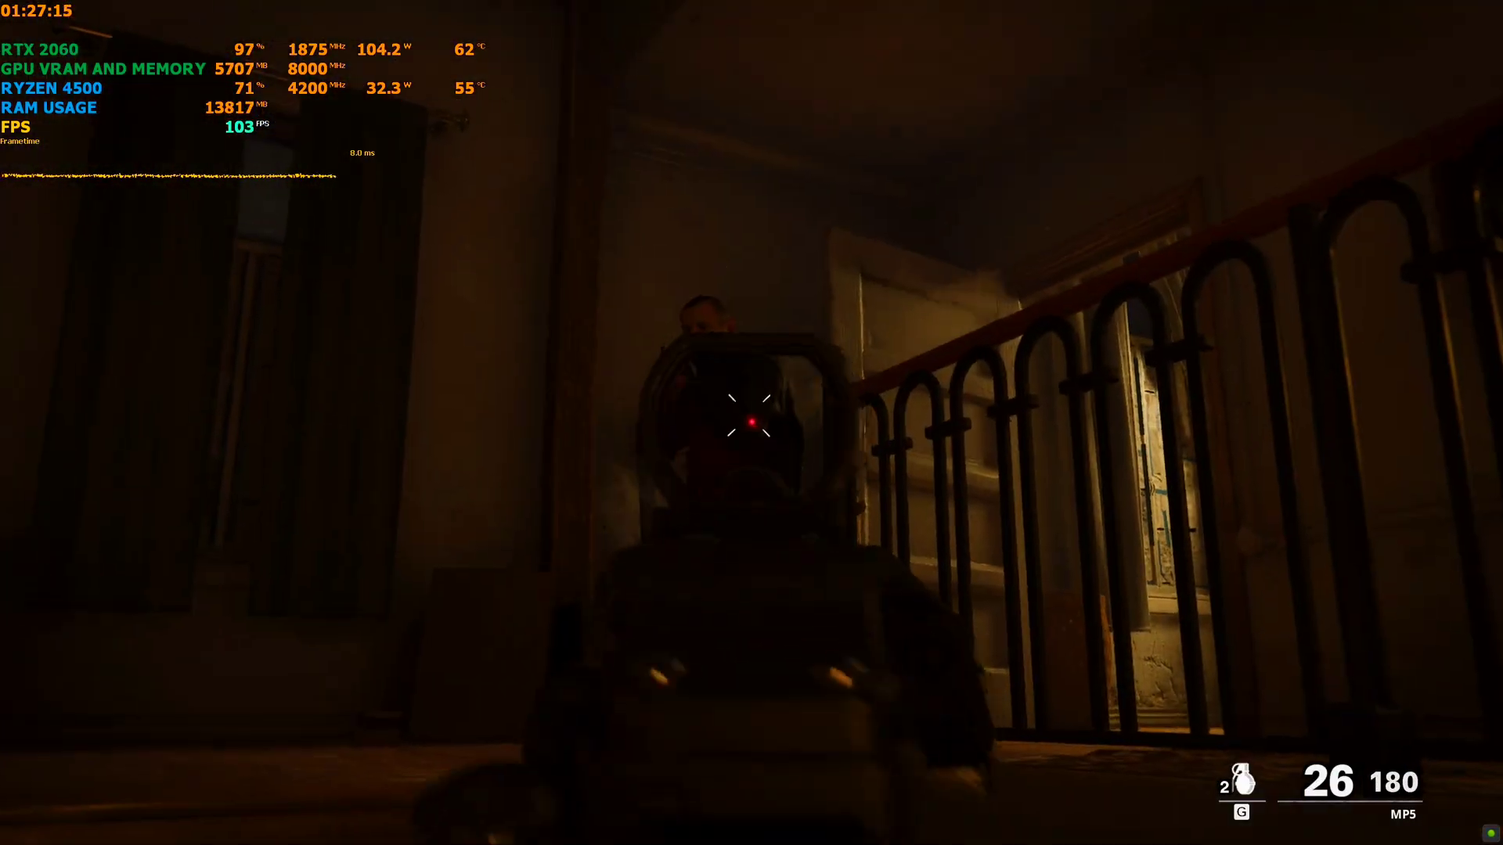
click(752, 423)
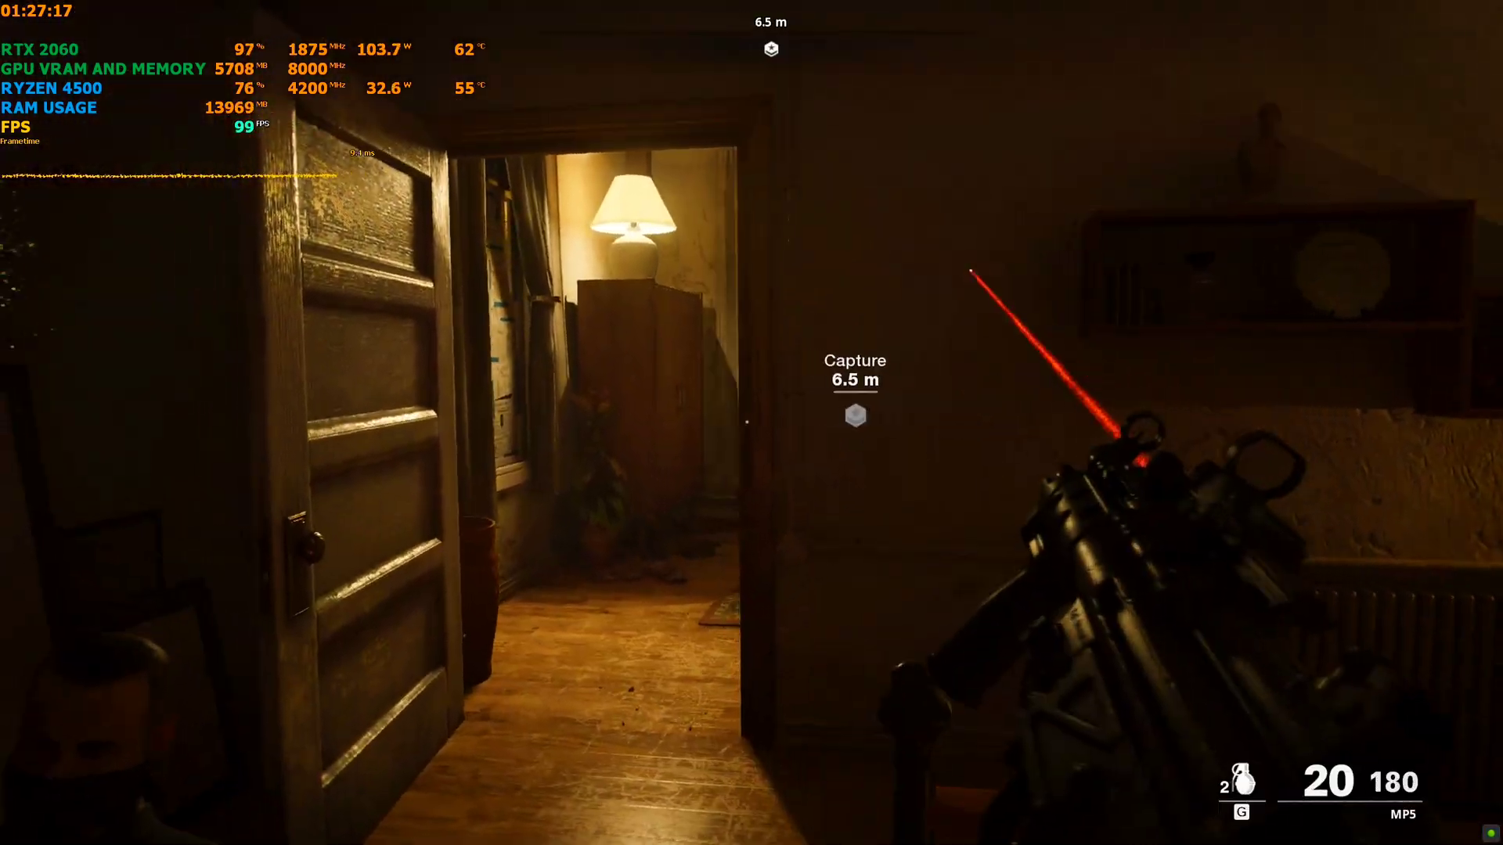
key(r)
right_click(751, 422)
click(751, 423)
key(w)
key(space)
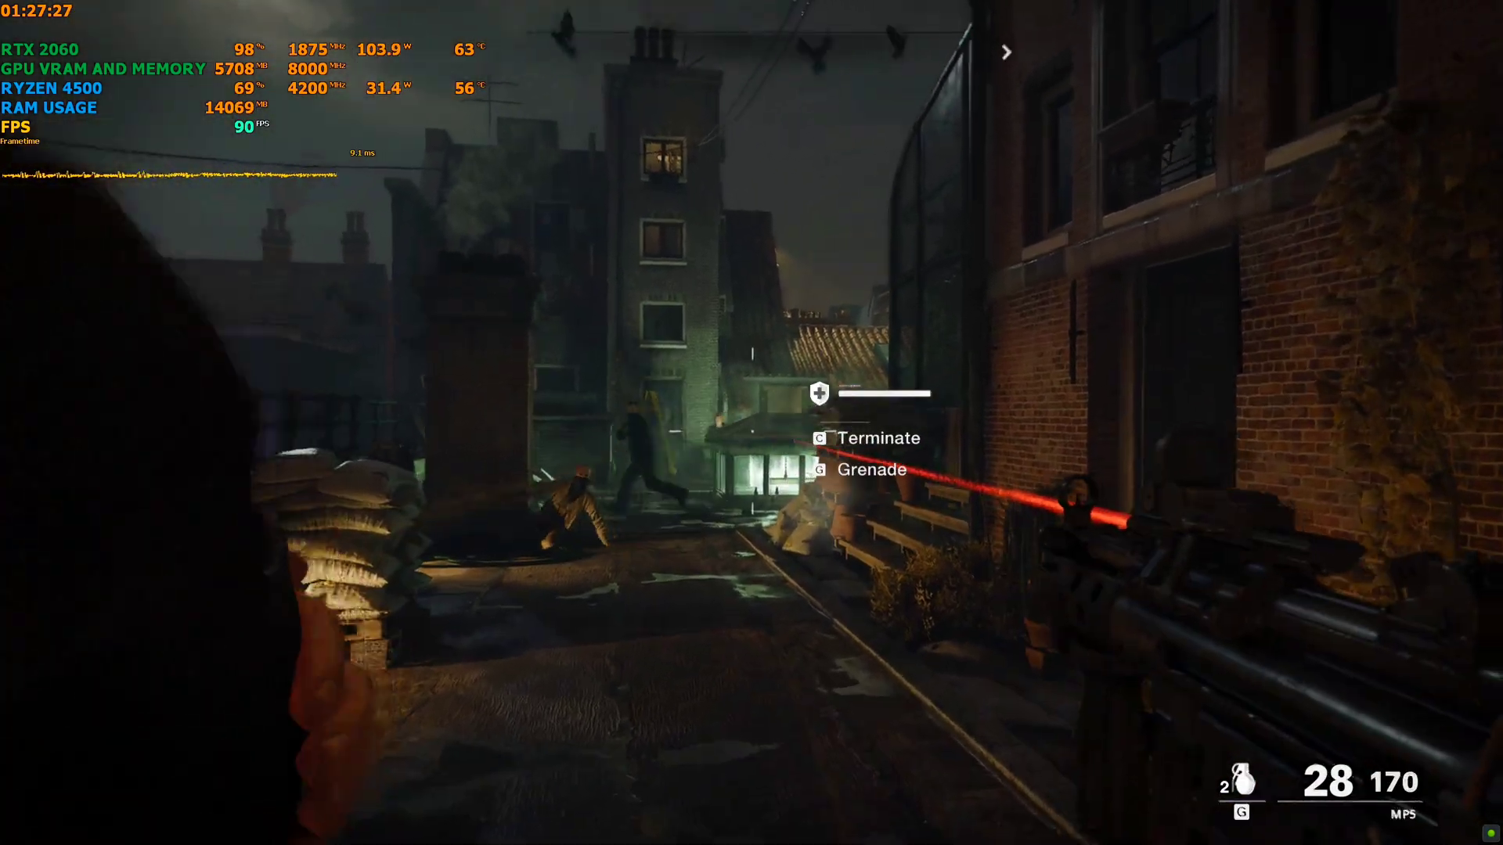
key(g)
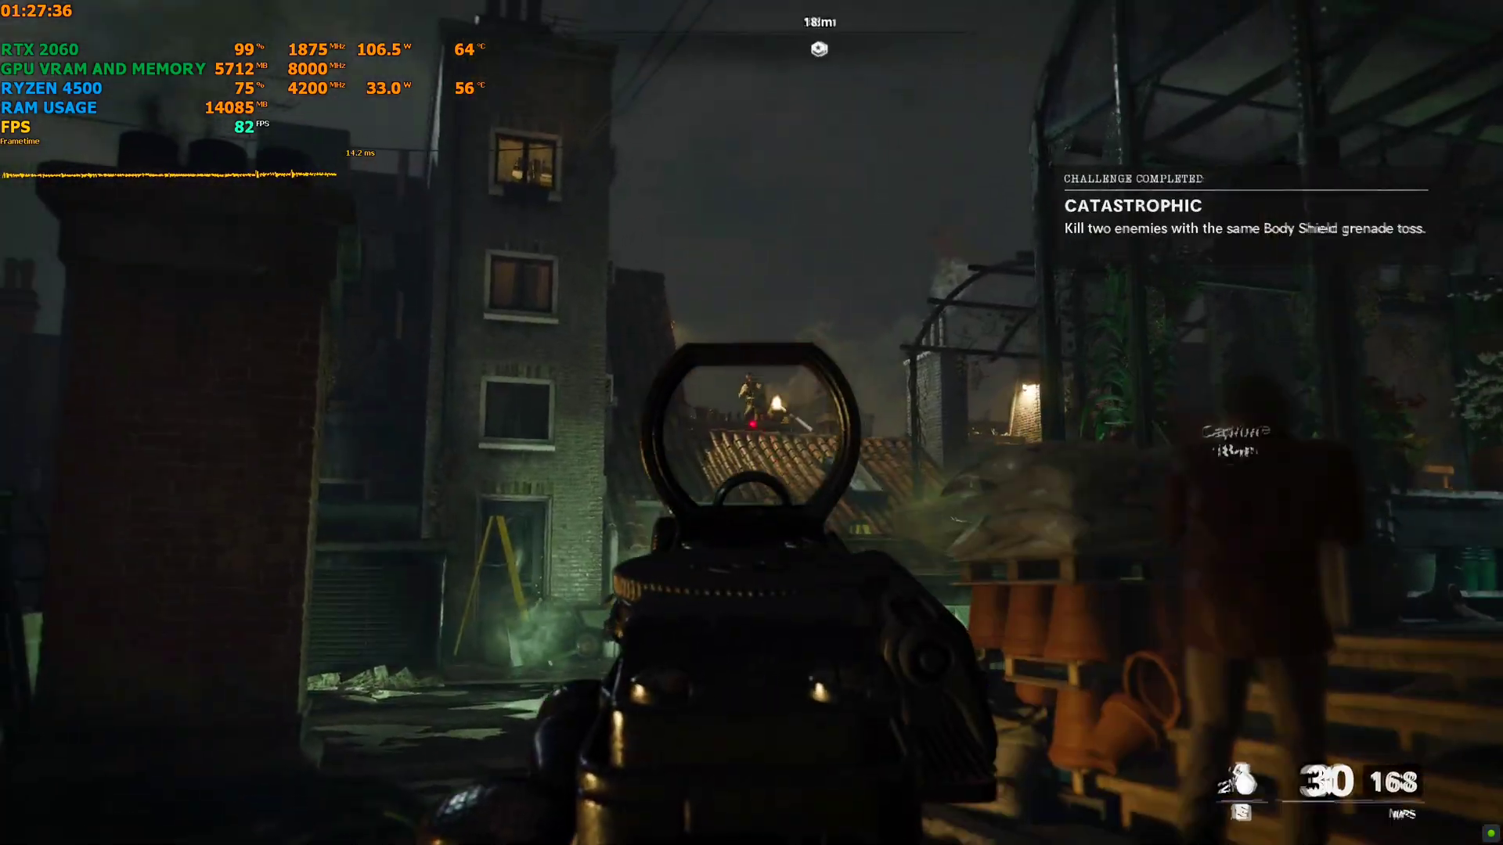
click(751, 423)
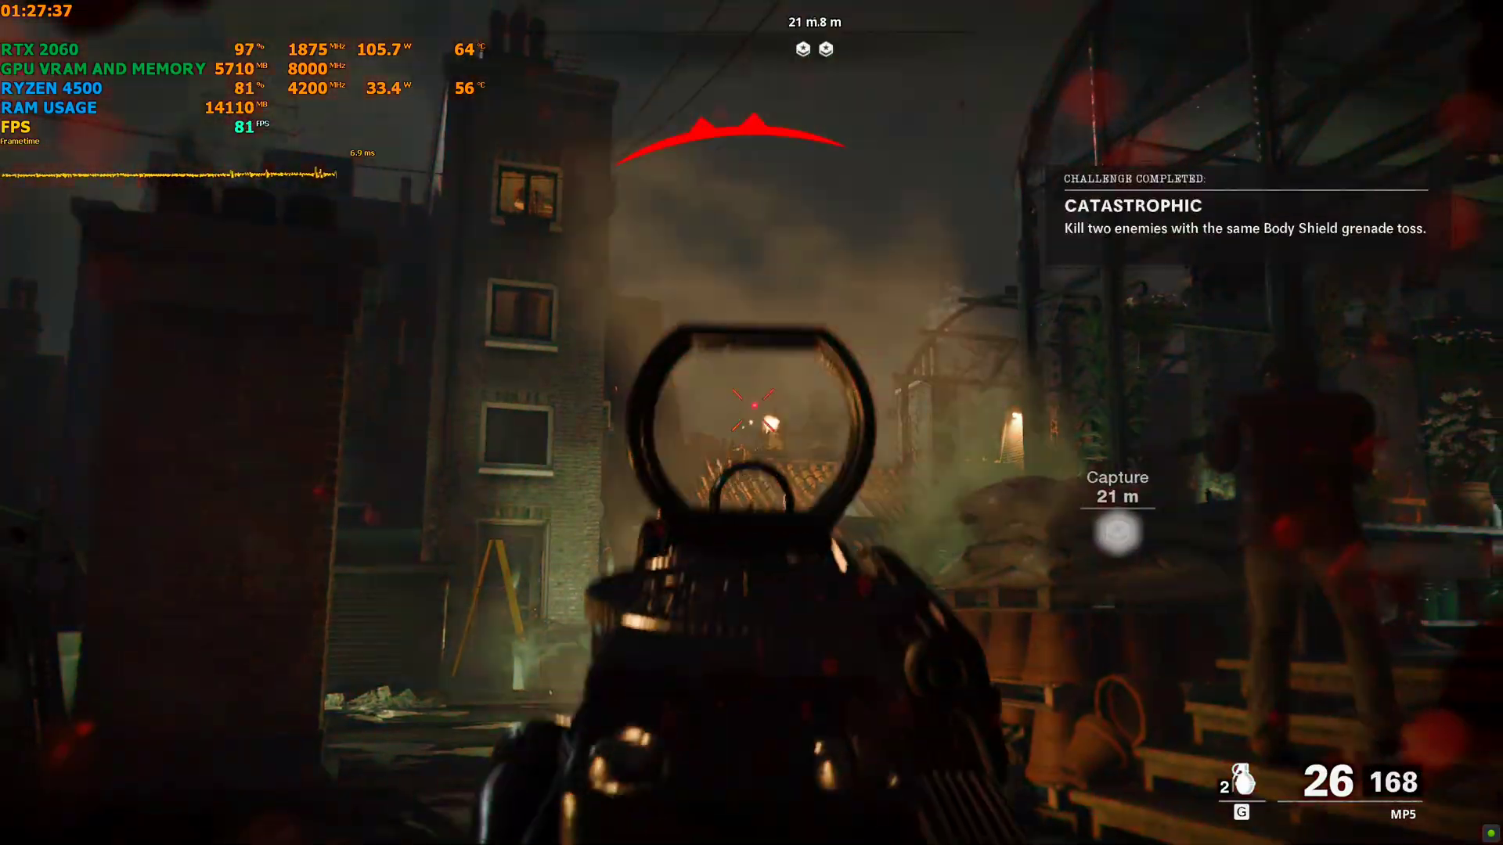
key(r)
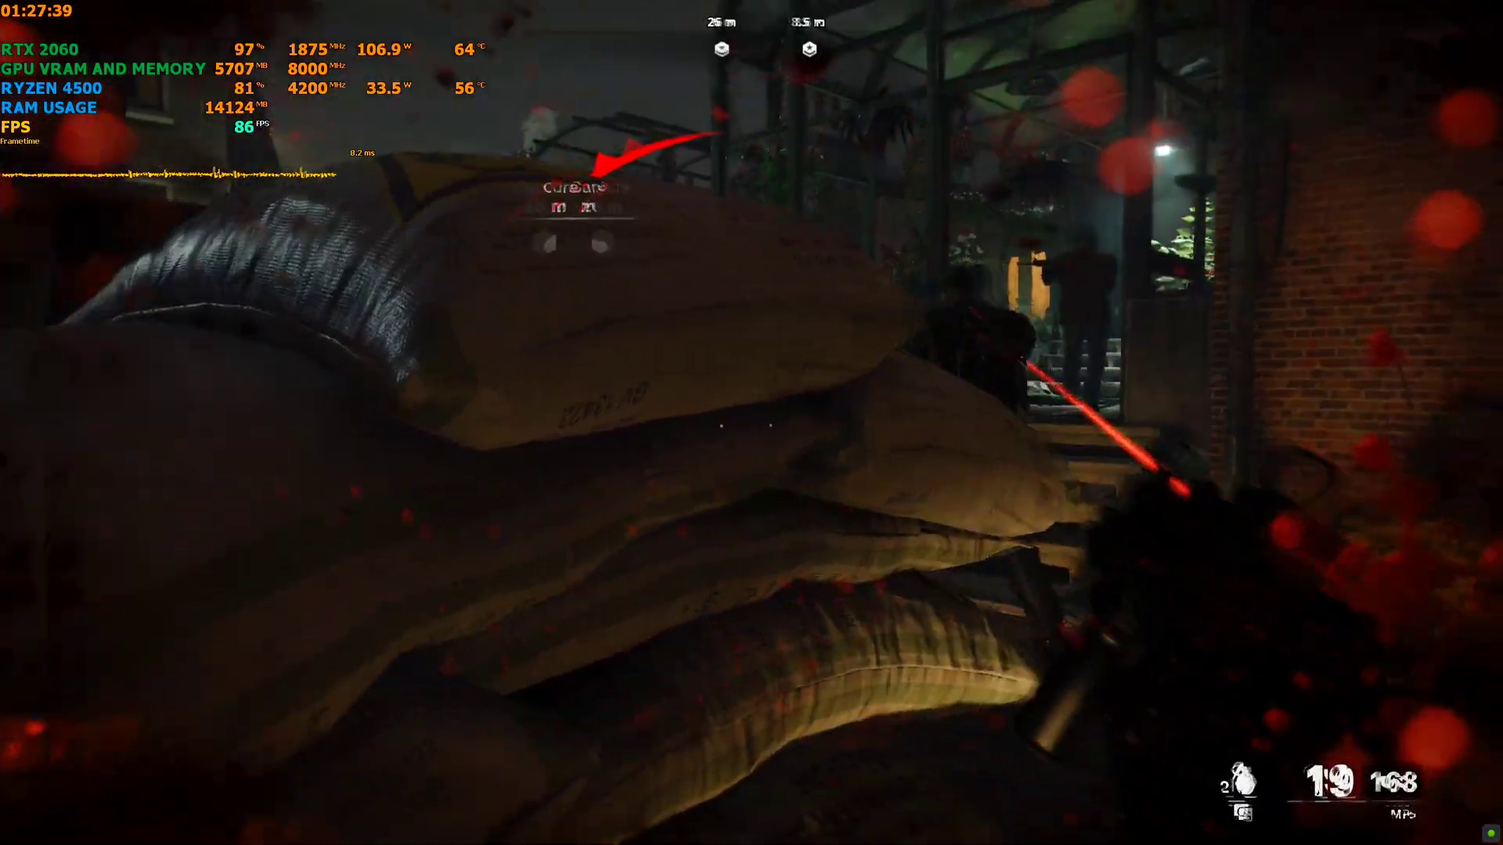
Pause the mission, set the Display Resolution to 1920x1080 in the graphics settings and resume the game
key(Escape)
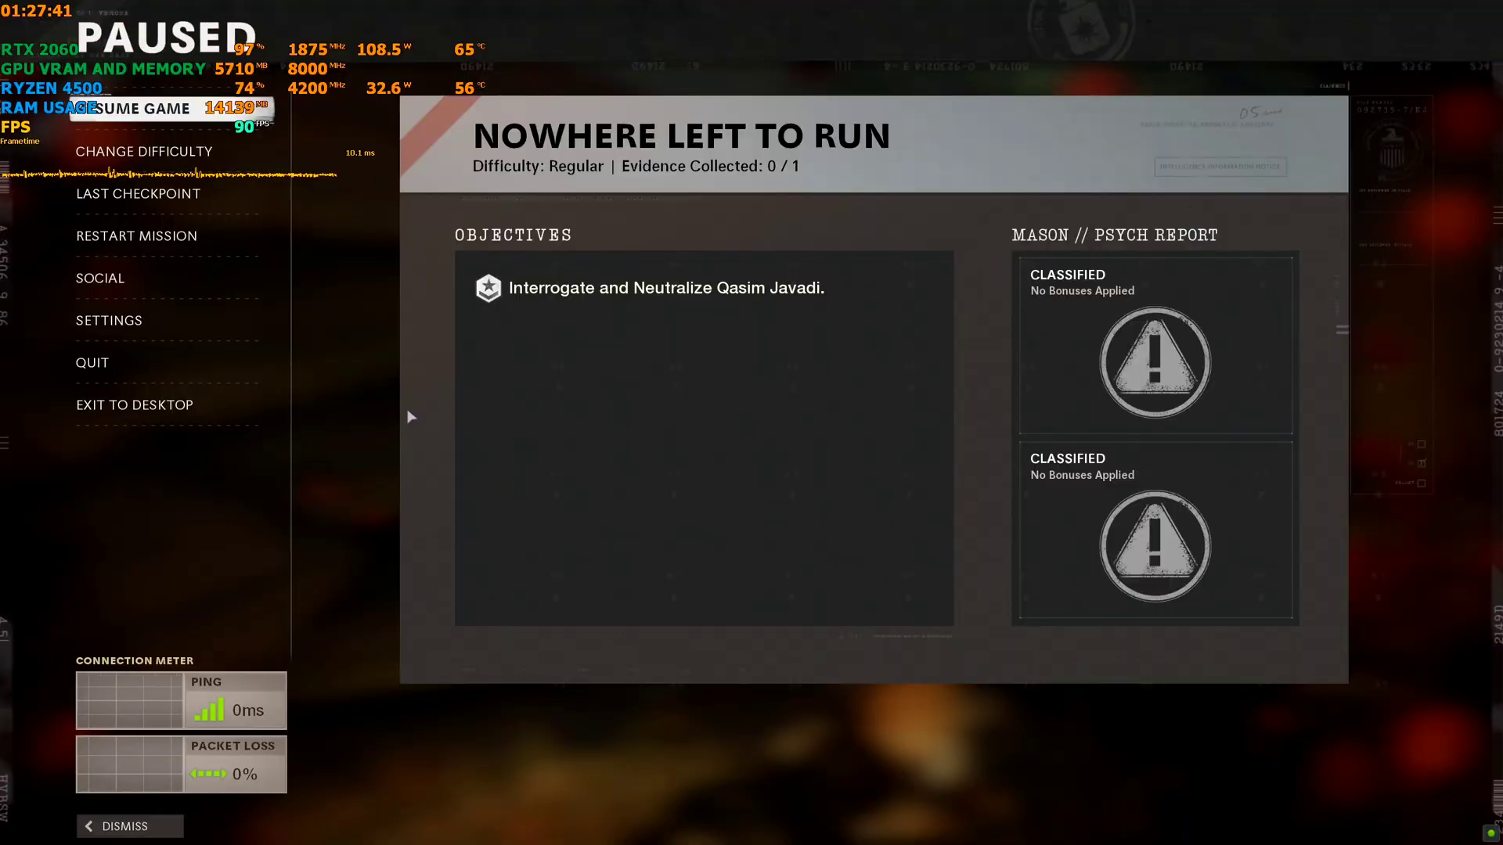
click(159, 321)
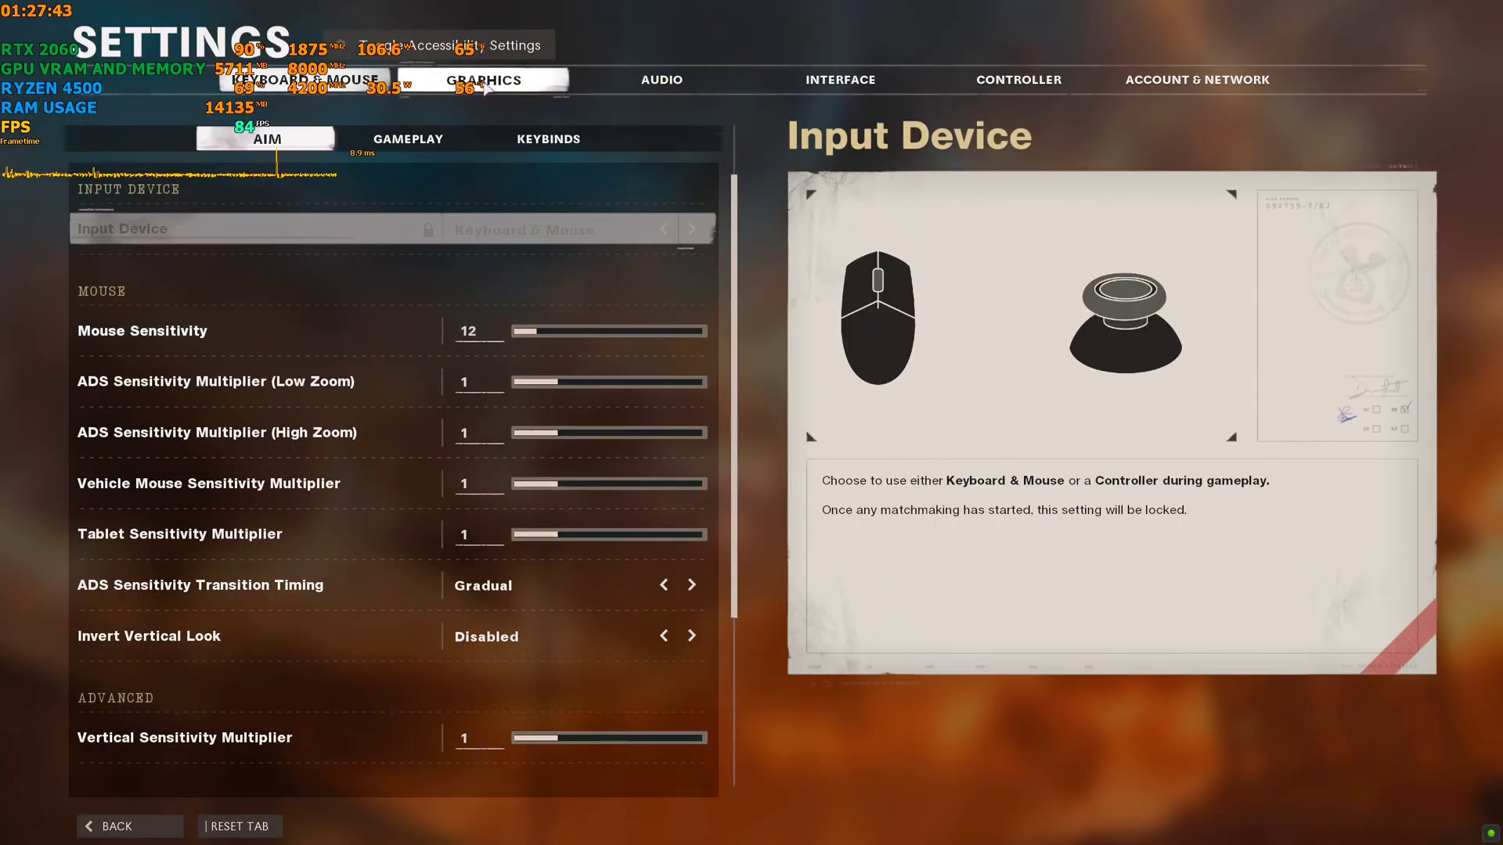
click(486, 83)
scroll(665, 336, down, 3)
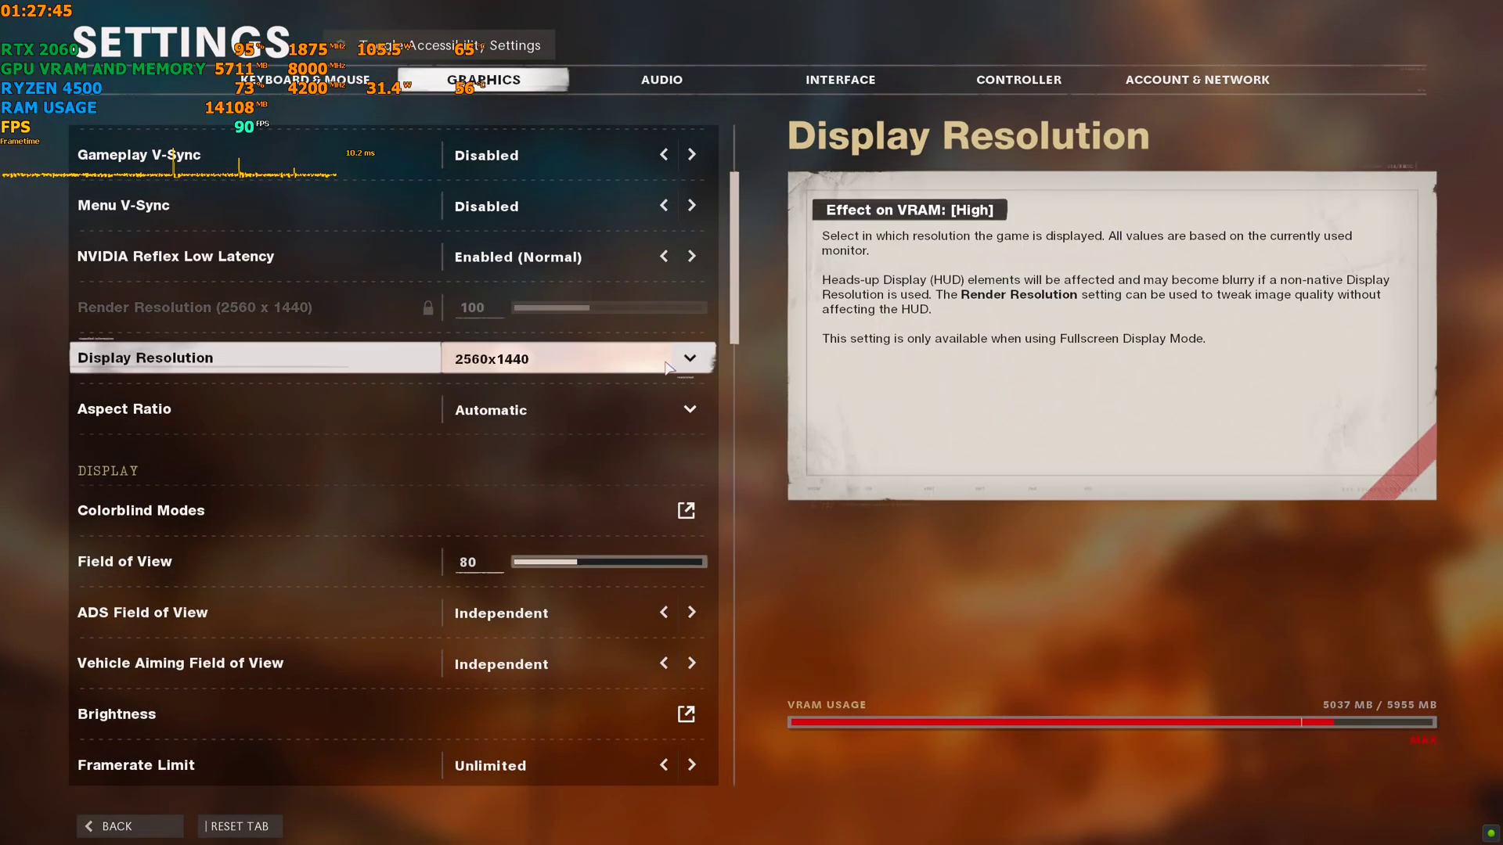
scroll(524, 516, down, 1)
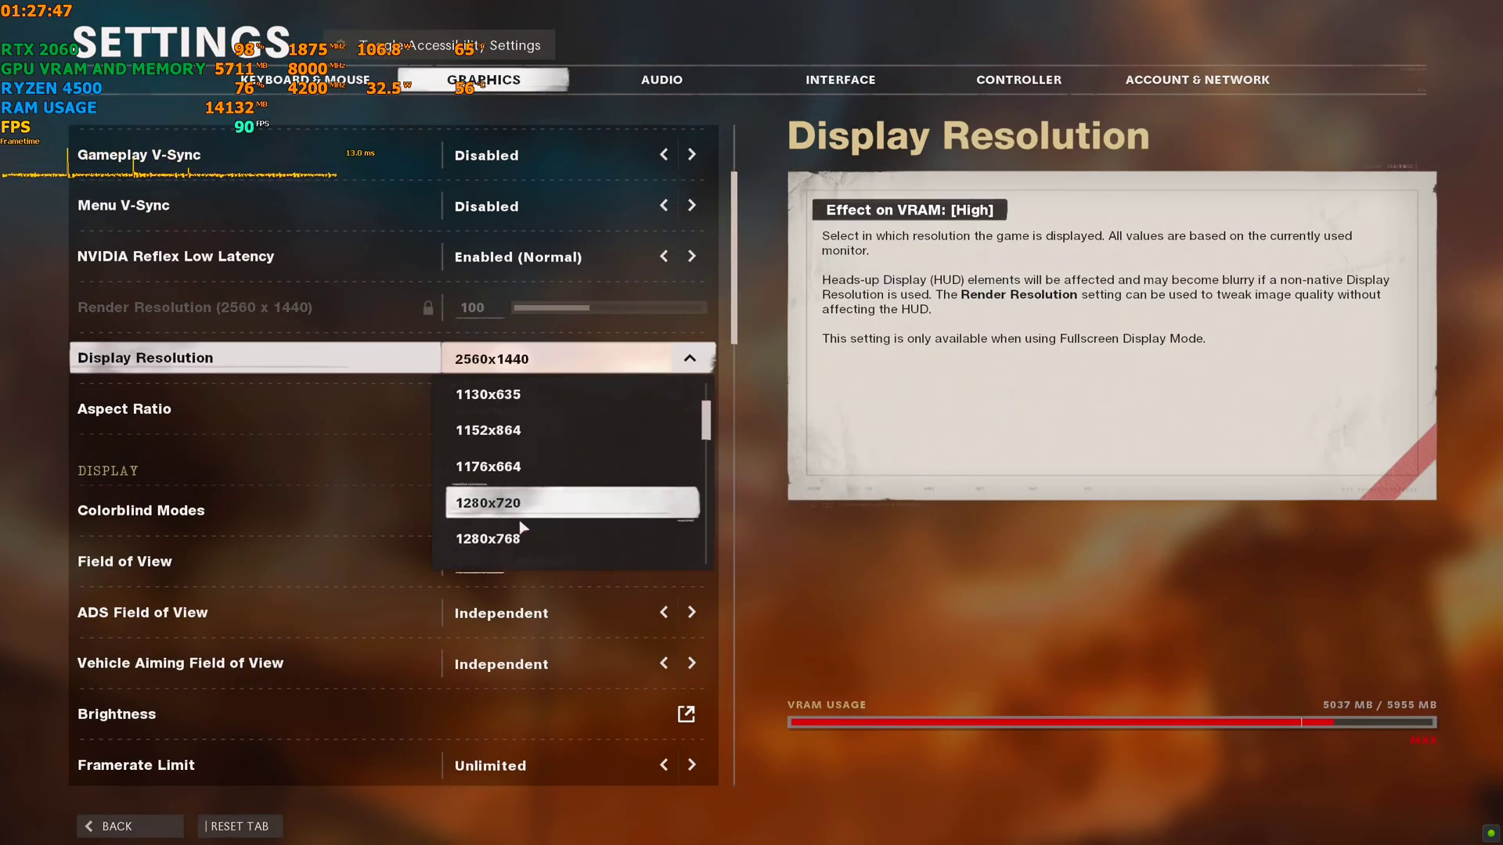
scroll(522, 528, down, 8)
scroll(540, 533, down, 2)
scroll(546, 527, down, 3)
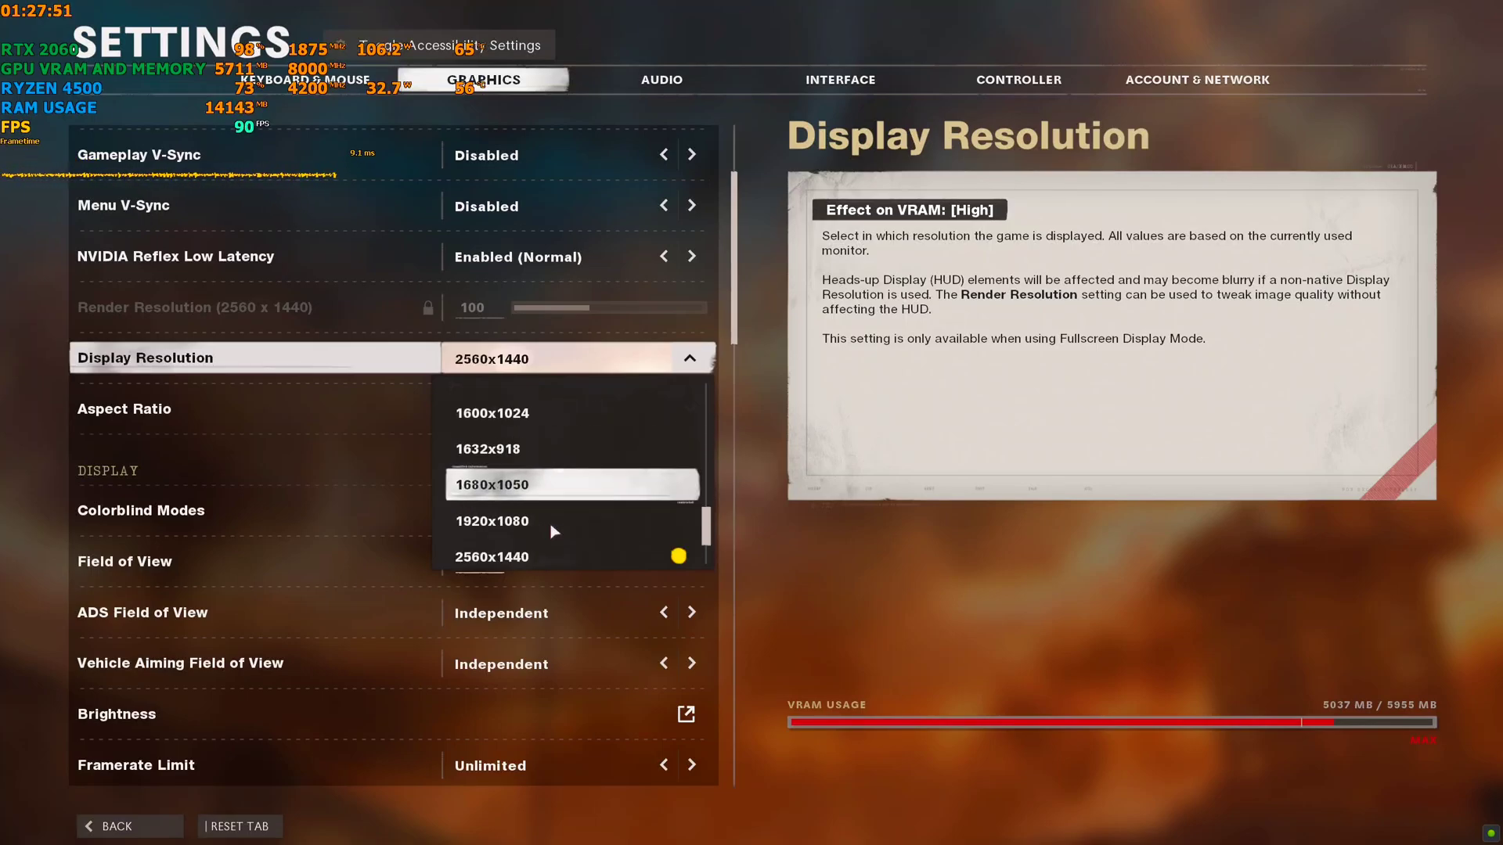
click(552, 525)
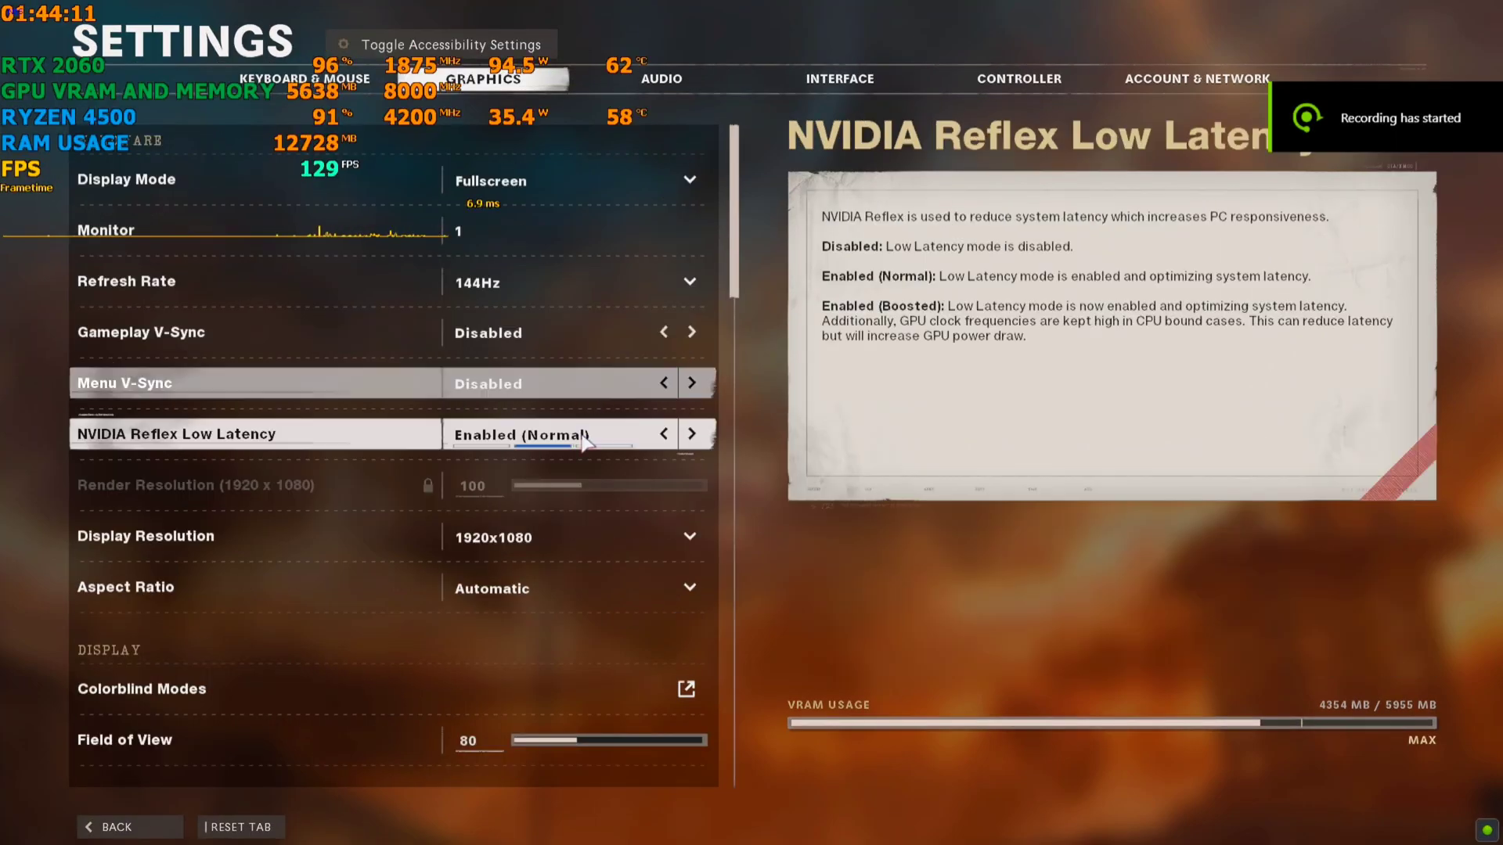
key(Escape)
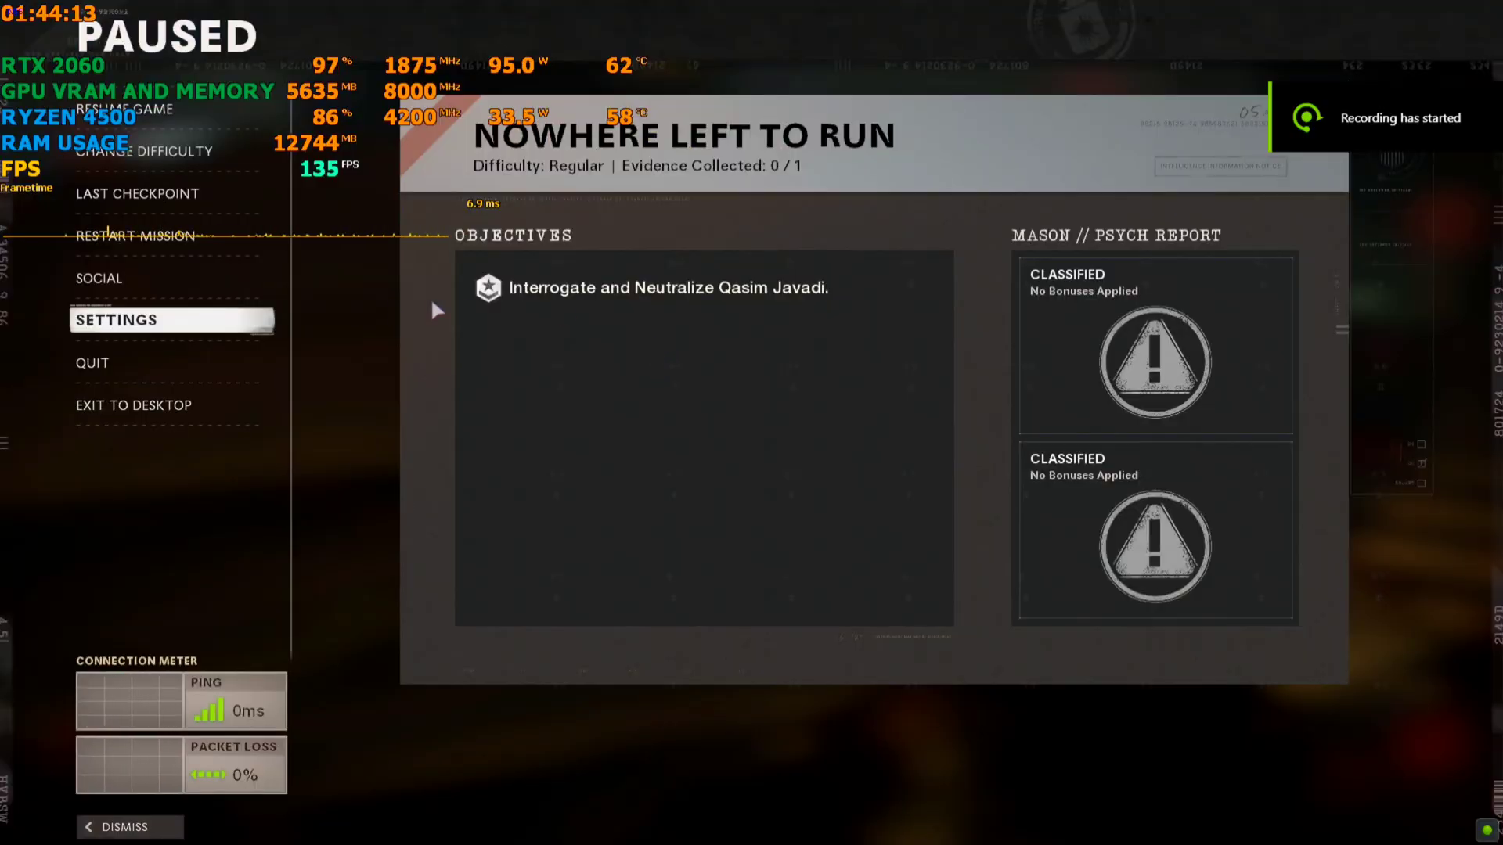
key(Escape)
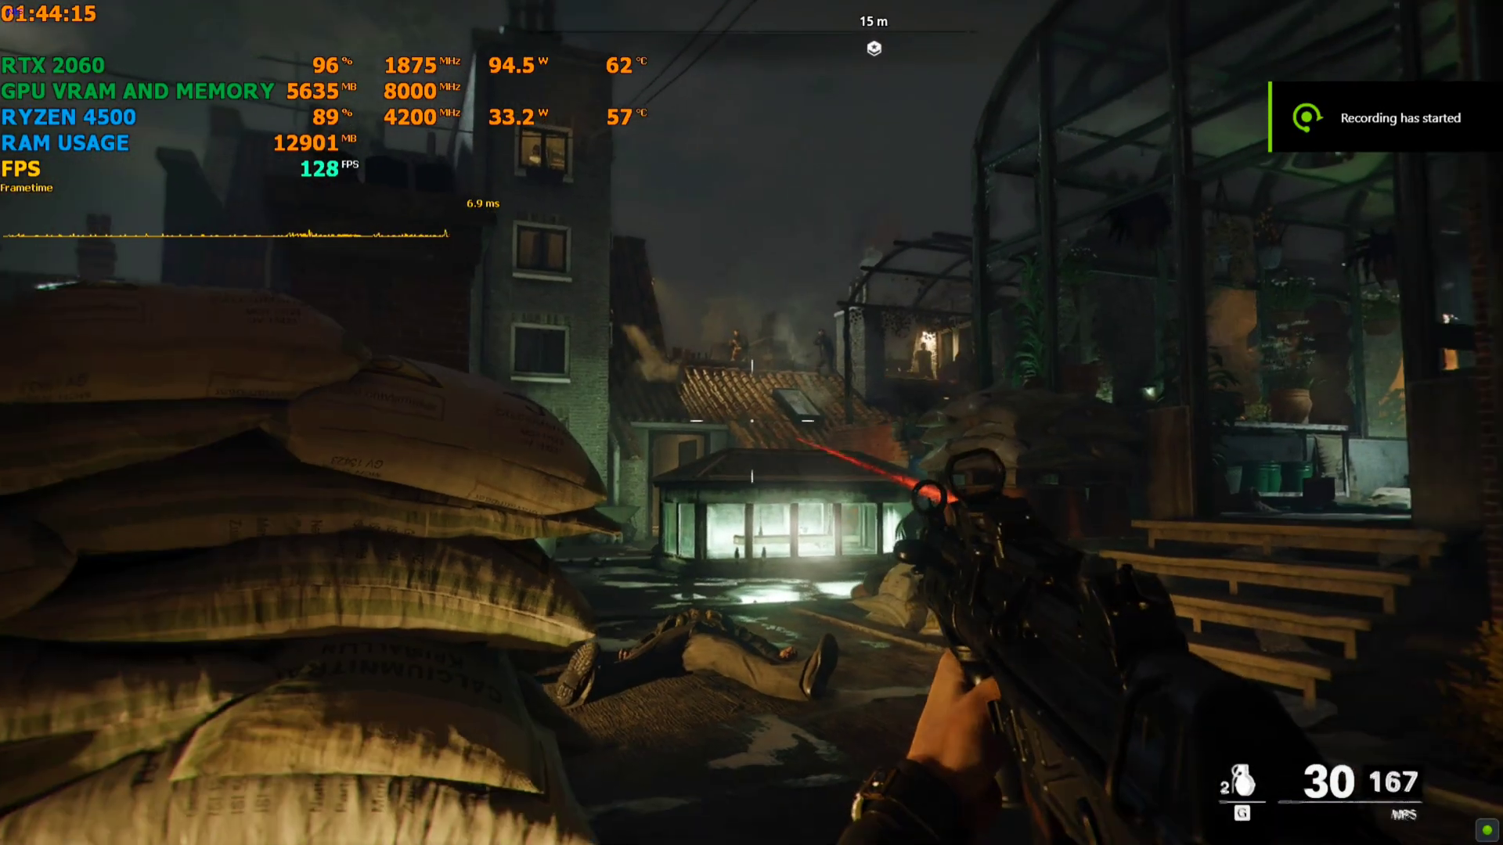
Advance past the sandbags, aim down the MP5's sight and fire at the enemies on the tiled rooftop
key(w)
right_click(752, 421)
click(751, 421)
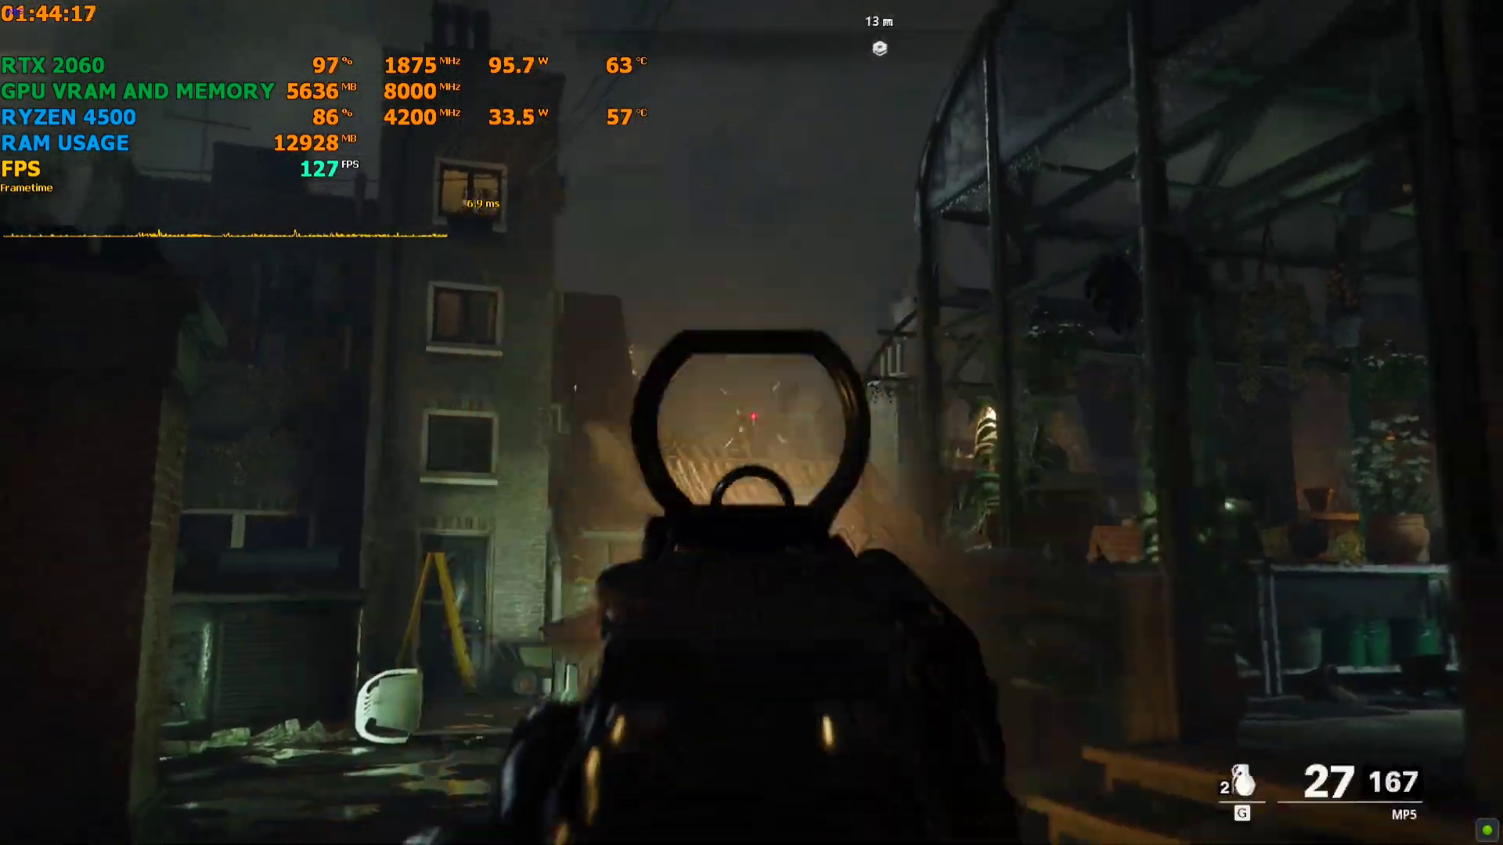
right_click(751, 422)
click(751, 423)
click(752, 422)
click(751, 423)
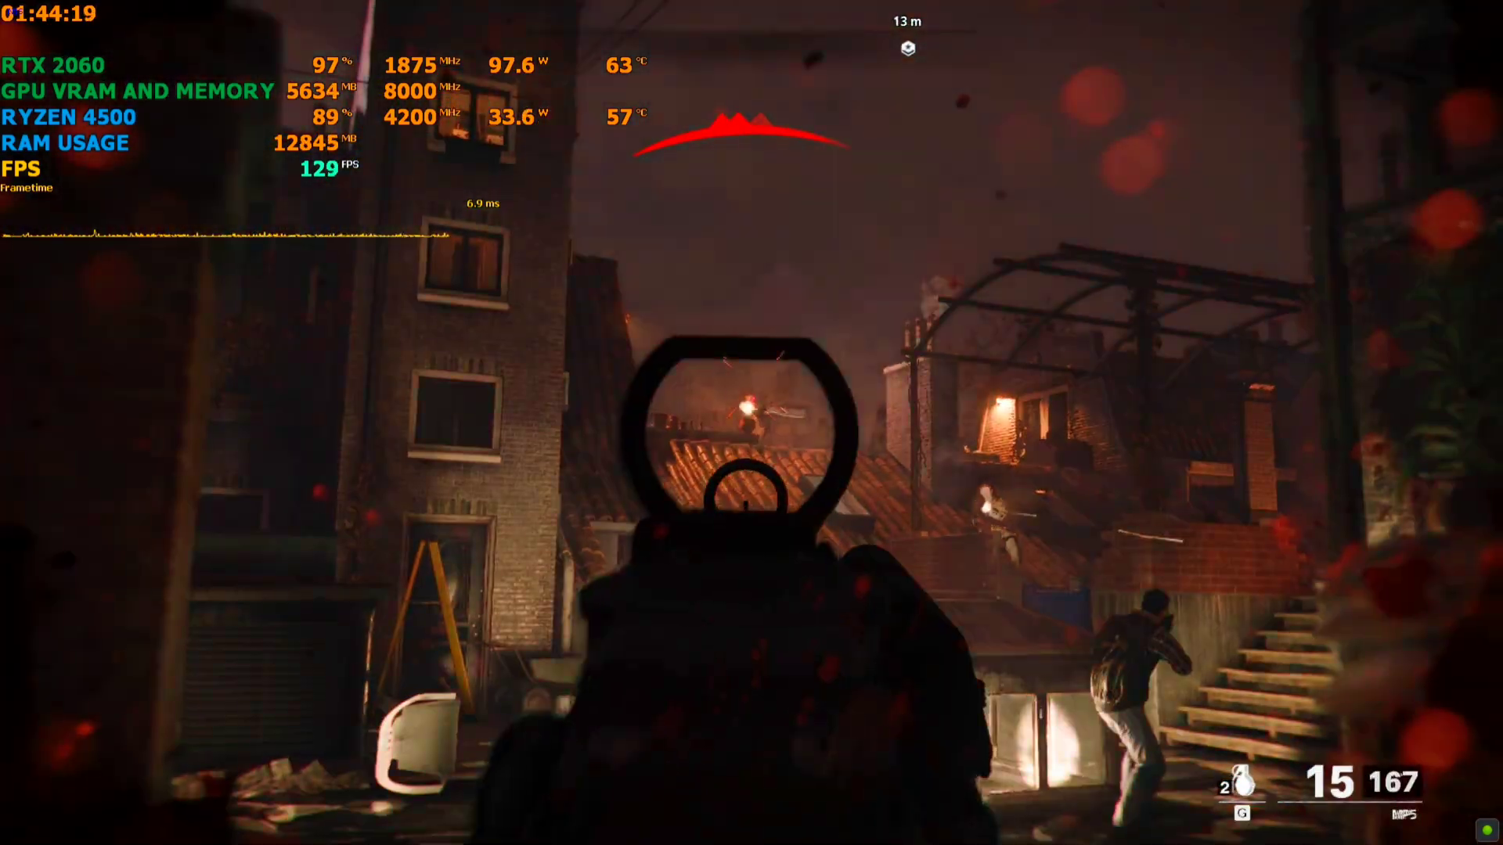
click(751, 423)
click(751, 423)
Take cover behind the brick wall, reload the MP5 and move out toward the greenhouse sandbags
key(a)
key(r)
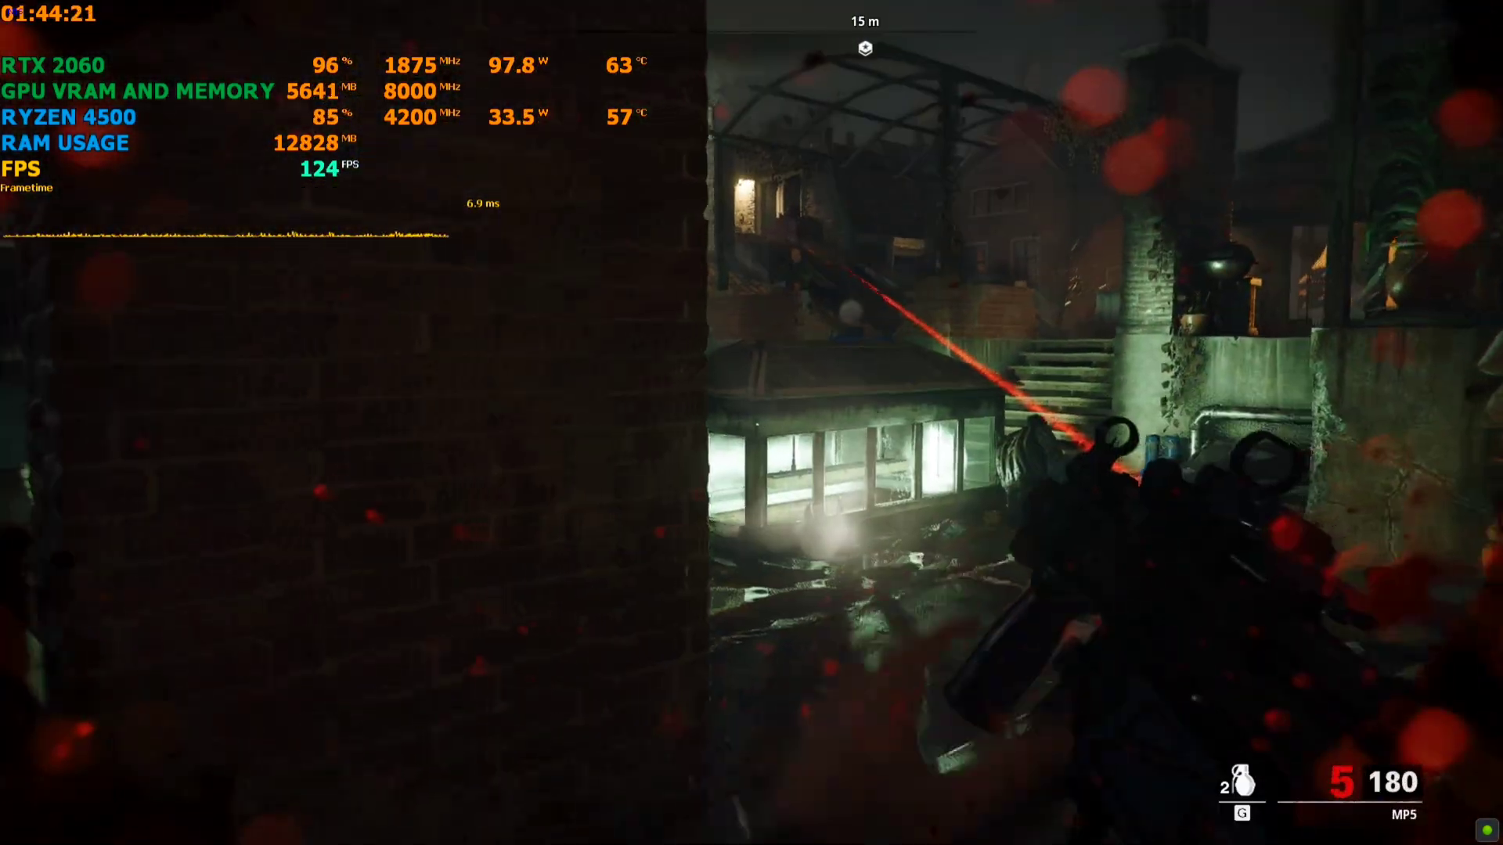
key(d)
key(a)
key(w)
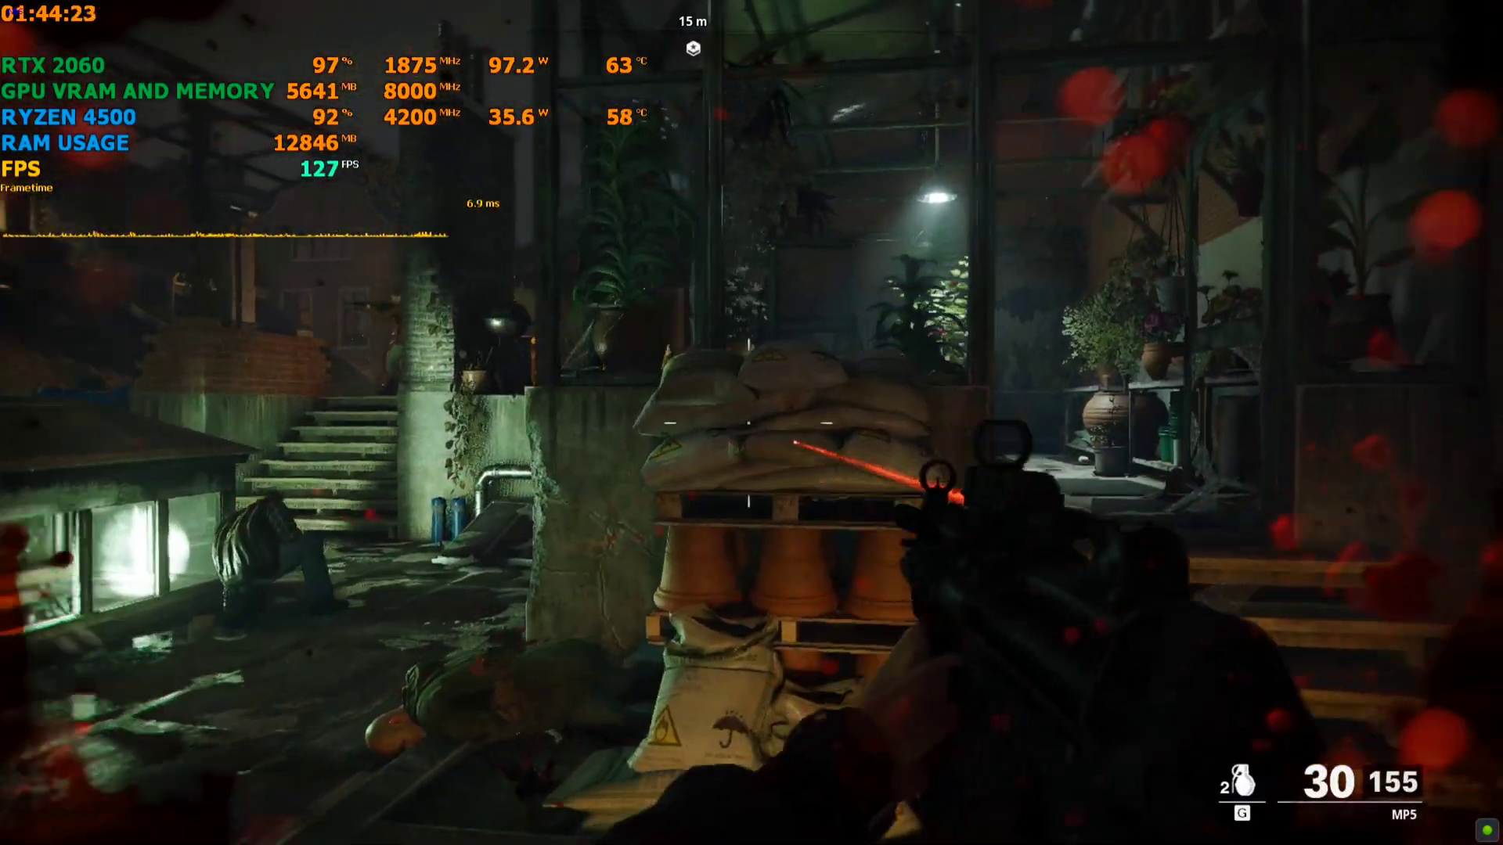